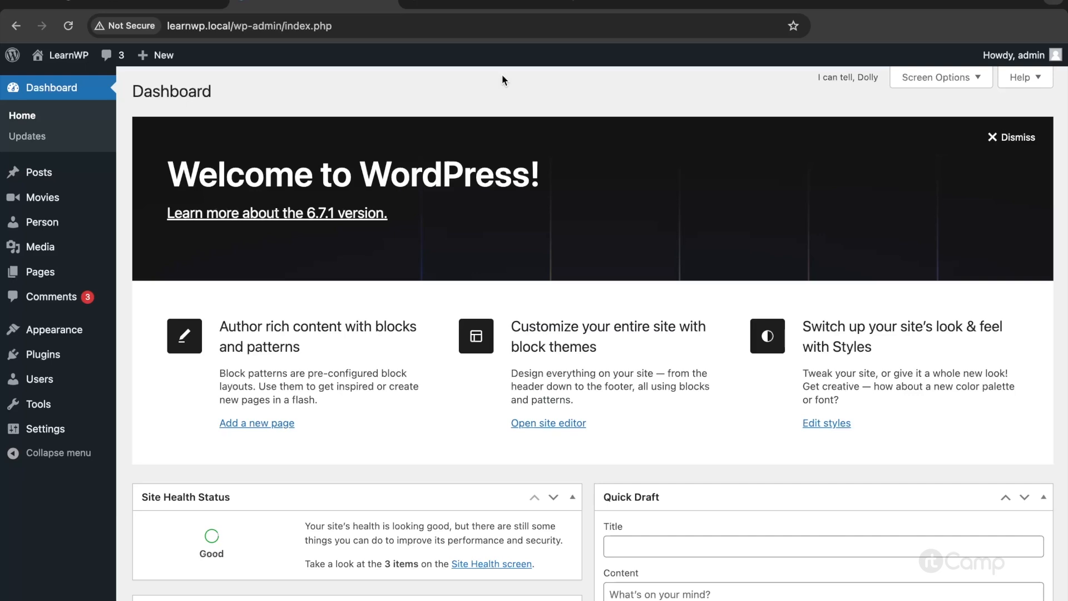
# - Browse the list of all posts on the LearnWP site
pyautogui.click(39, 171)
pyautogui.scroll(-2, 348, 283)
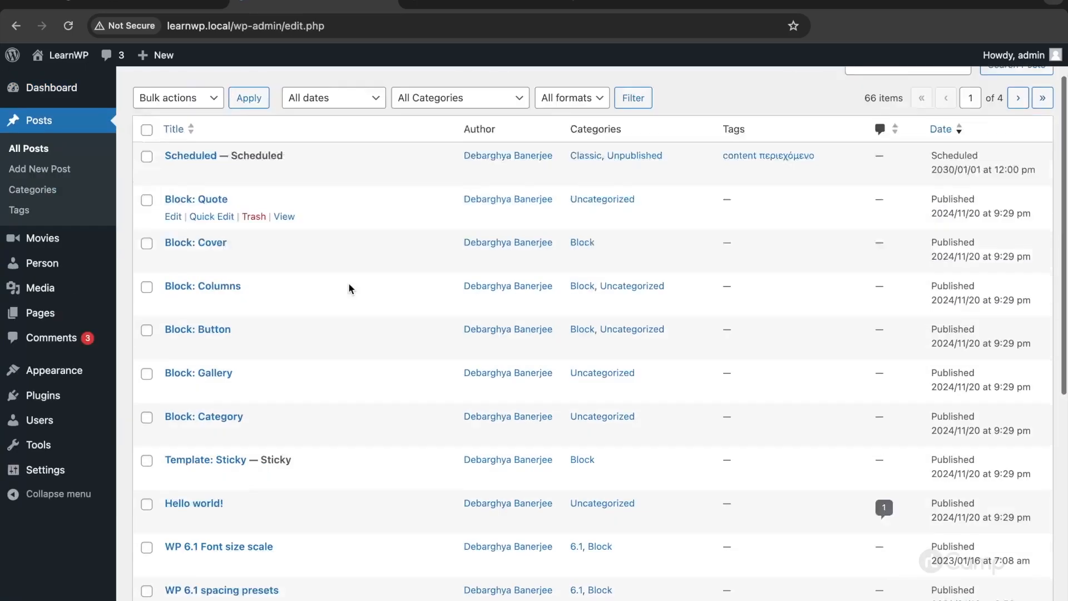
pyautogui.scroll(-2, 348, 285)
pyautogui.scroll(5, 348, 283)
# - Look through the post categories and the post tags
pyautogui.click(33, 189)
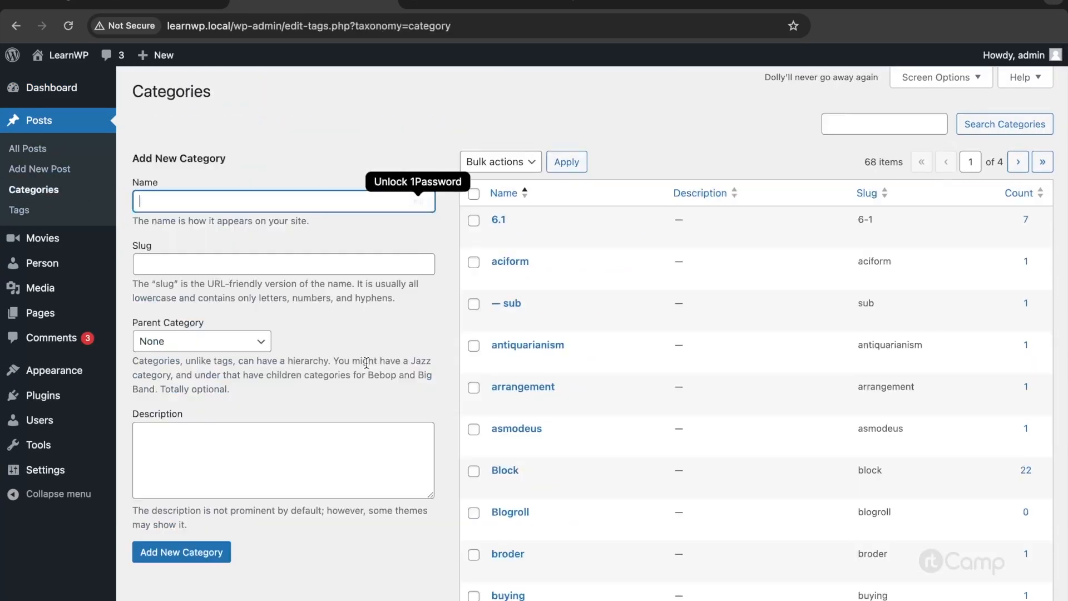
pyautogui.click(19, 210)
pyautogui.scroll(-8, 307, 376)
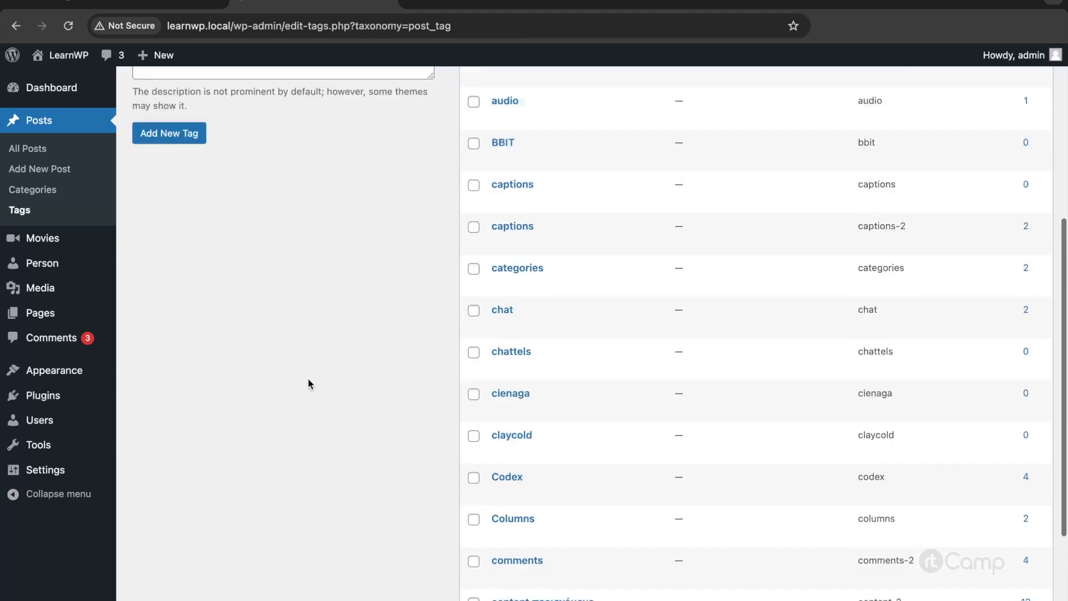
pyautogui.scroll(8, 308, 384)
# - Browse the images and files in the Media Library
pyautogui.click(62, 288)
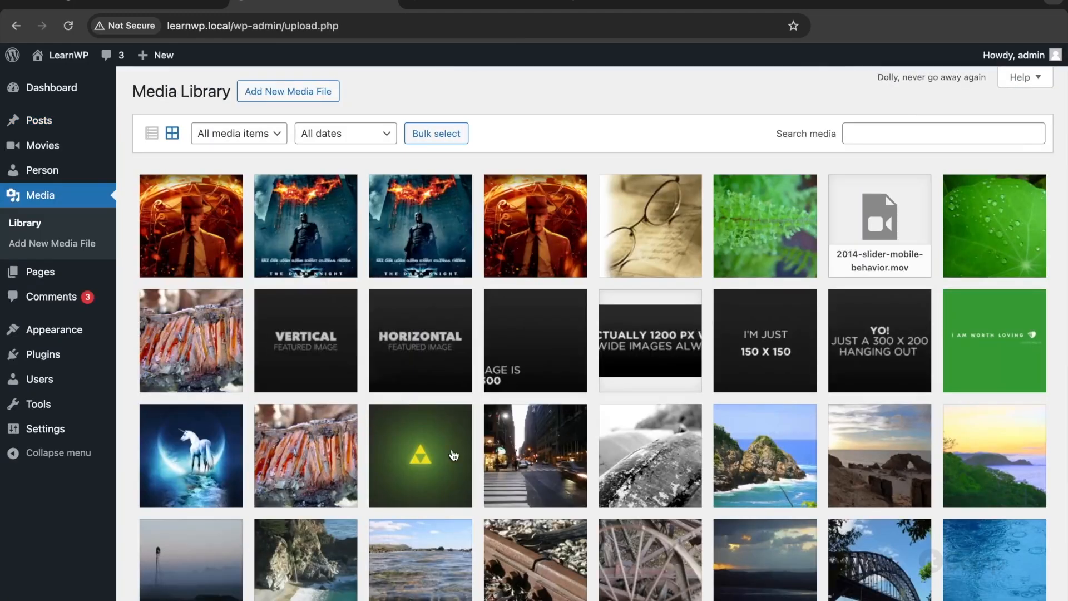
pyautogui.scroll(-2, 447, 422)
pyautogui.scroll(3, 389, 390)
# - Look through the list of all pages and the list of comments
pyautogui.click(63, 268)
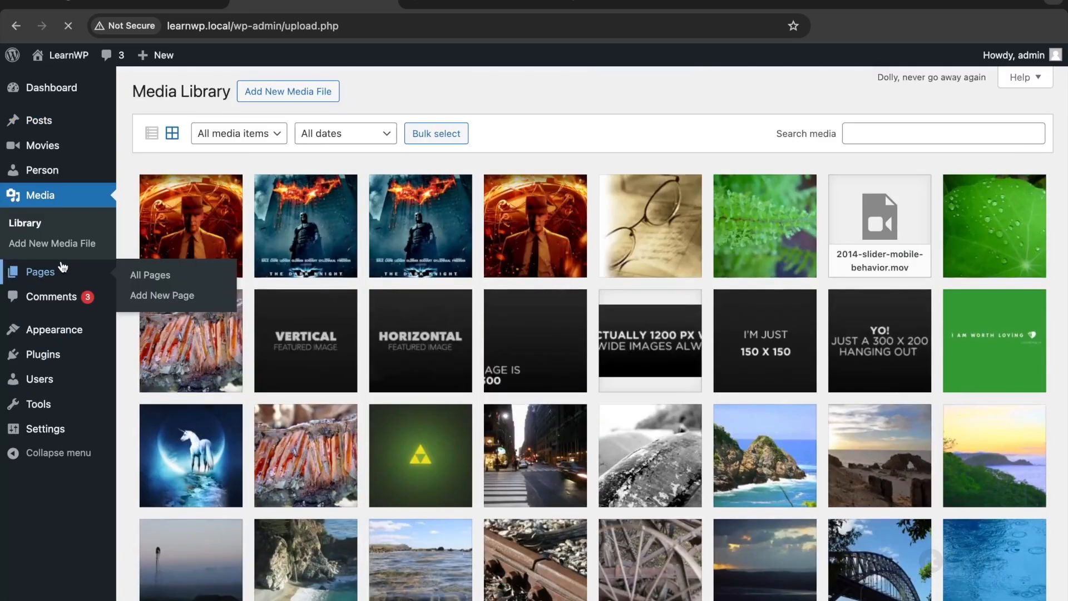
pyautogui.scroll(-10, 436, 368)
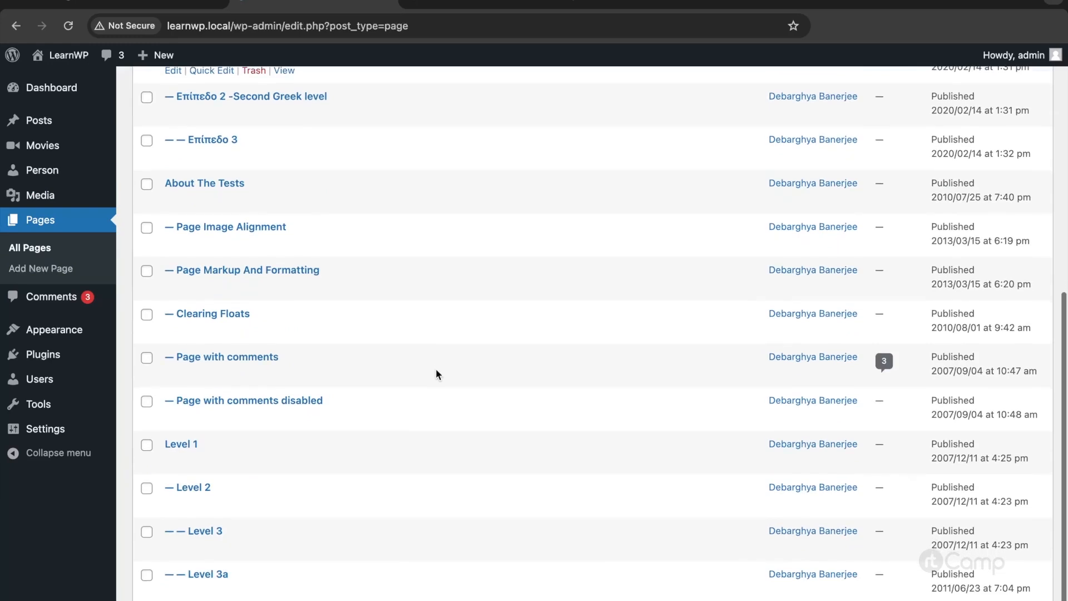
pyautogui.scroll(-5, 436, 368)
pyautogui.scroll(15, 435, 368)
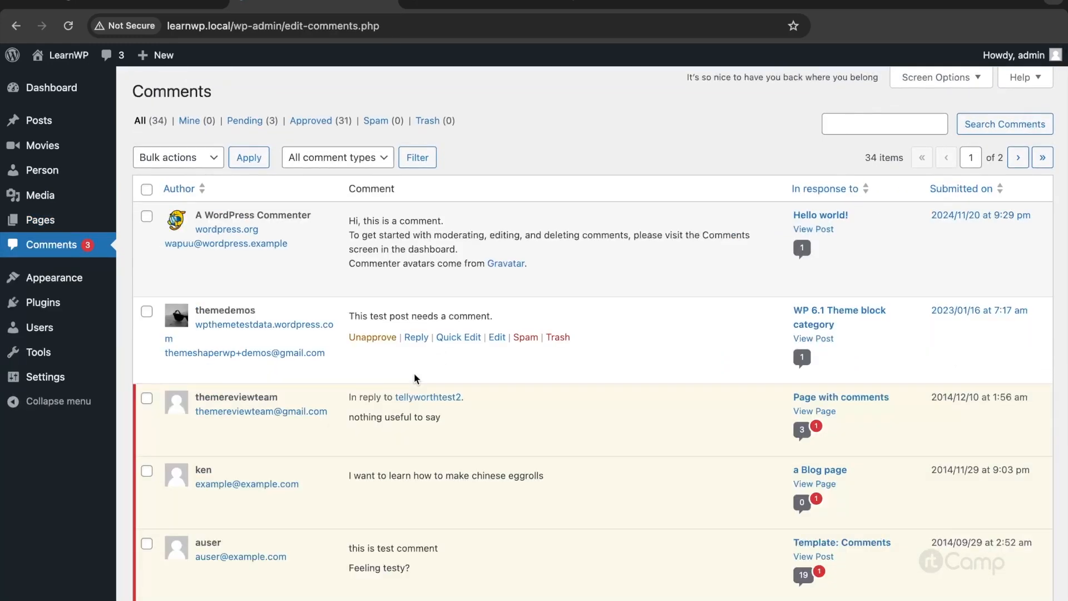
pyautogui.scroll(-7, 414, 379)
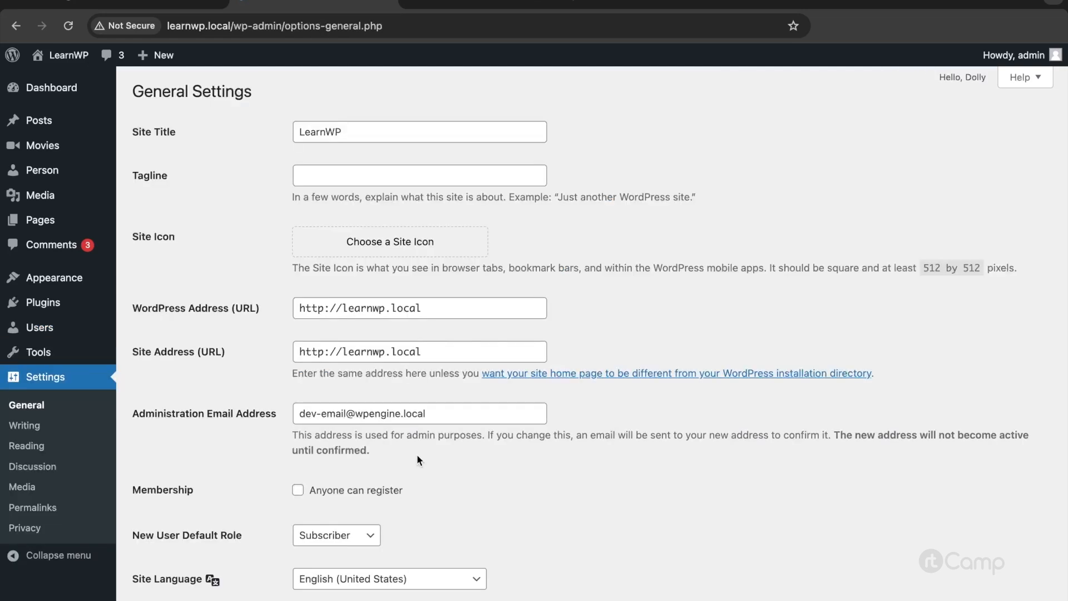
# - Review the upper part of General Settings and highlight the Site Address (URL) label
pyautogui.scroll(-1, 416, 454)
pyautogui.scroll(-2, 416, 454)
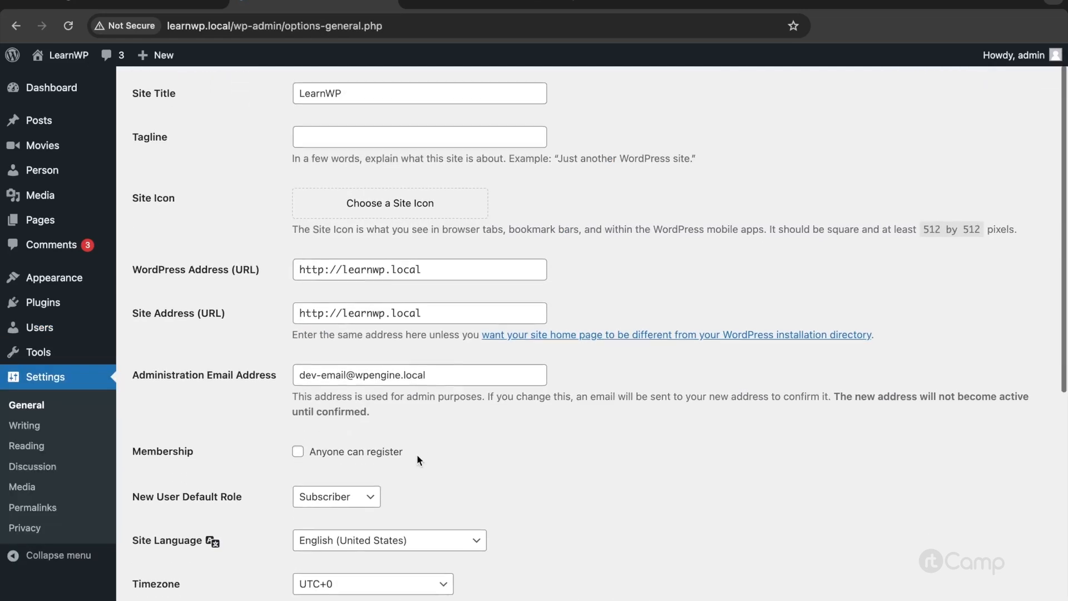
pyautogui.scroll(3, 416, 454)
pyautogui.doubleClick(174, 351)
pyautogui.tripleClick(183, 350)
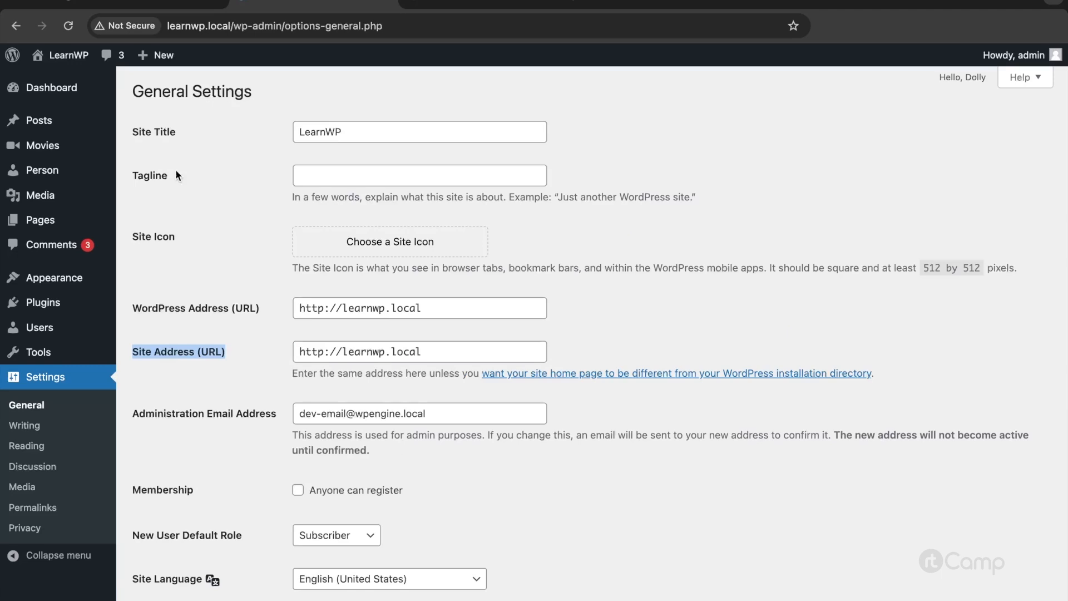
# - Highlight the Date Format label in General Settings and examine the date, time and week options
pyautogui.scroll(-5, 175, 470)
pyautogui.tripleClick(175, 470)
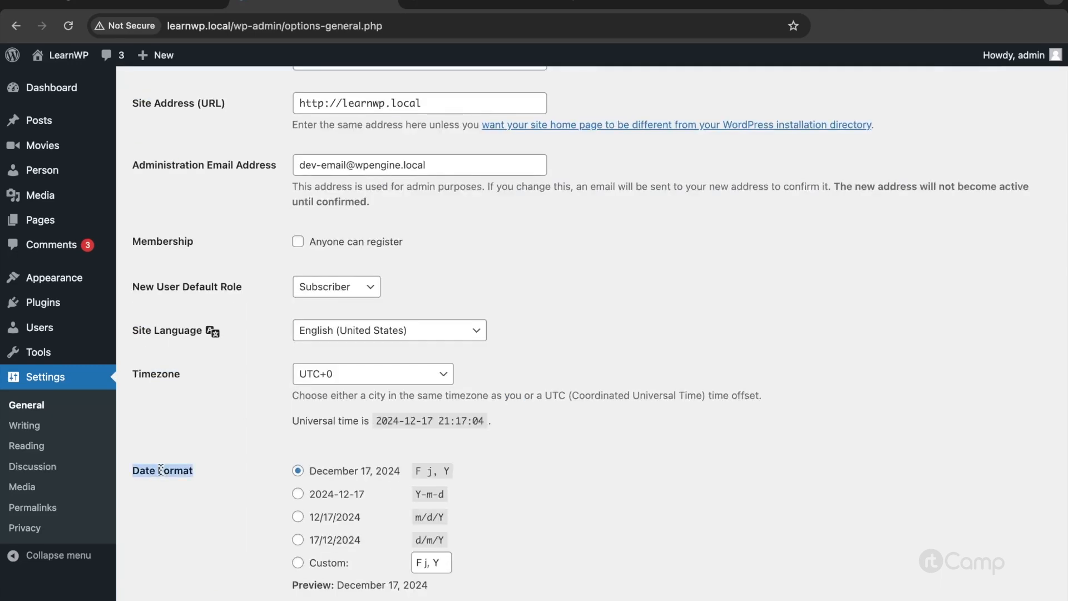
pyautogui.scroll(-3, 252, 498)
pyautogui.scroll(-2, 252, 498)
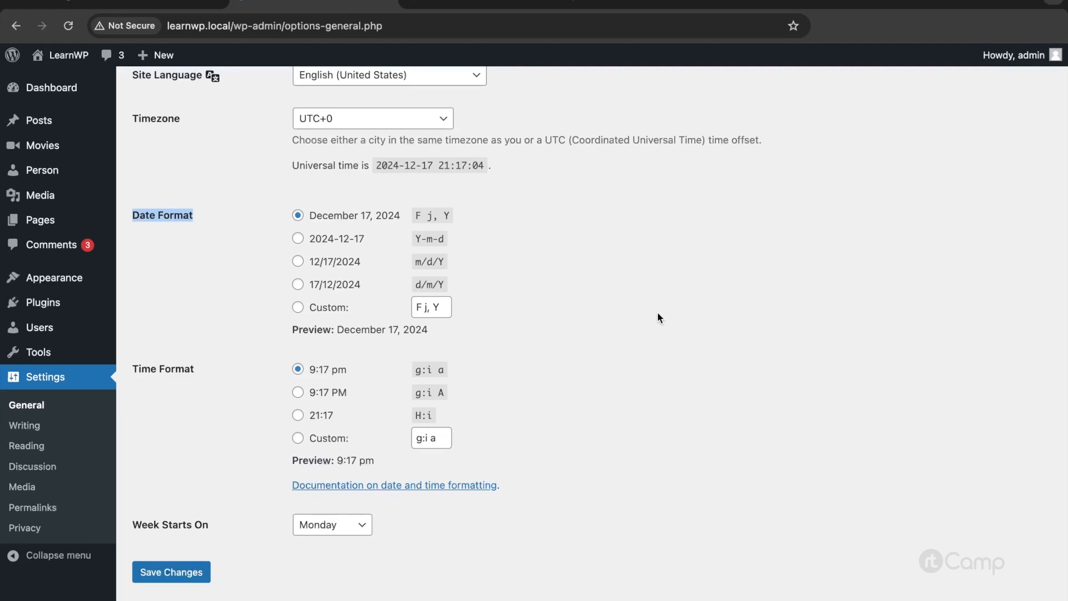
# - Switch to AdminerEvo and show the wp_options table of the local database
pyautogui.click(528, 3)
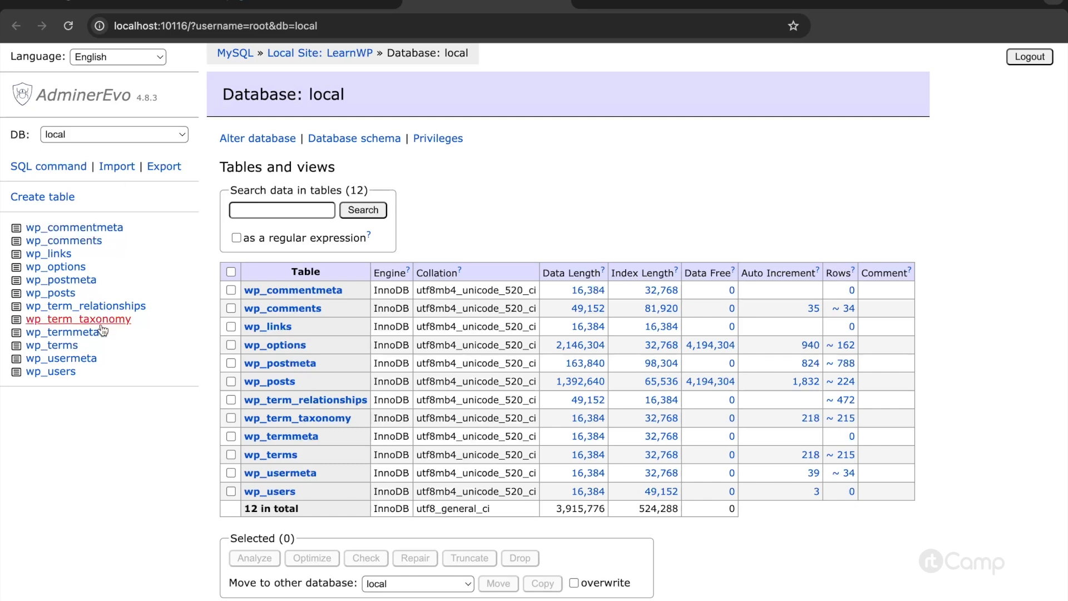
pyautogui.click(67, 267)
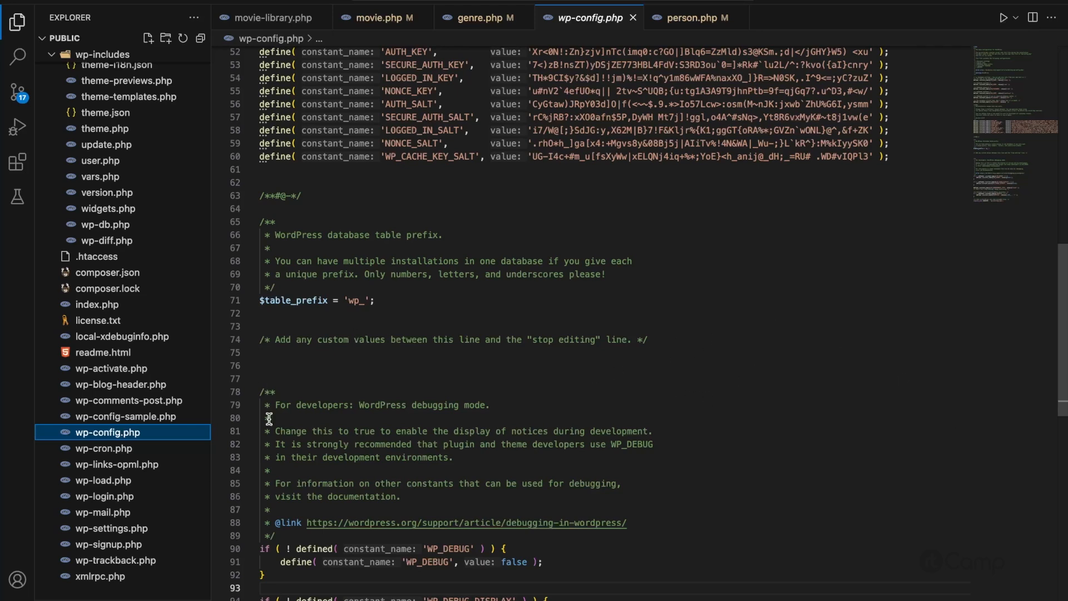
# - In wp-config.php in the code editor, highlight the $table_prefix line and its wp_ value
pyautogui.click(297, 300)
pyautogui.doubleClick(297, 301)
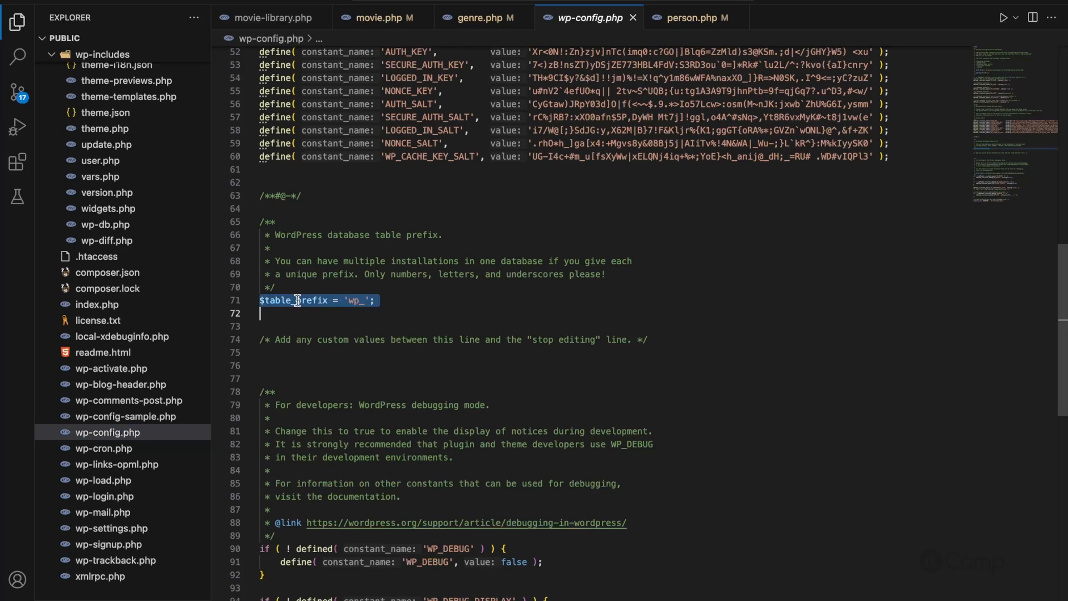
pyautogui.doubleClick(356, 300)
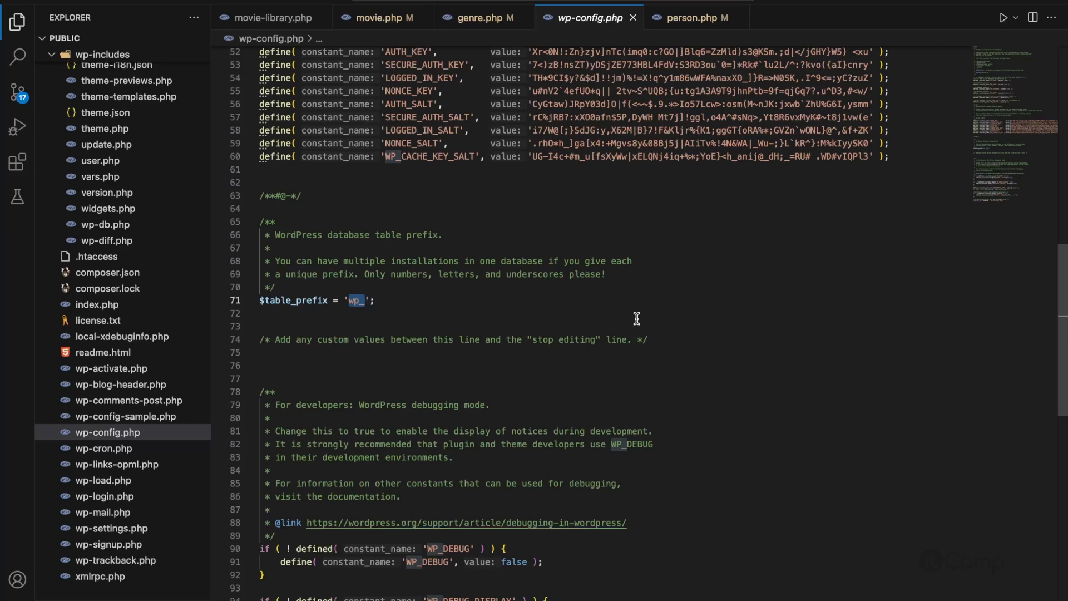
# - Highlight the allowed character types in the table prefix comment, including letters, numbers and underscores, and the wp_ value again
pyautogui.click(458, 274)
pyautogui.doubleClick(458, 274)
pyautogui.doubleClick(401, 275)
pyautogui.doubleClick(543, 275)
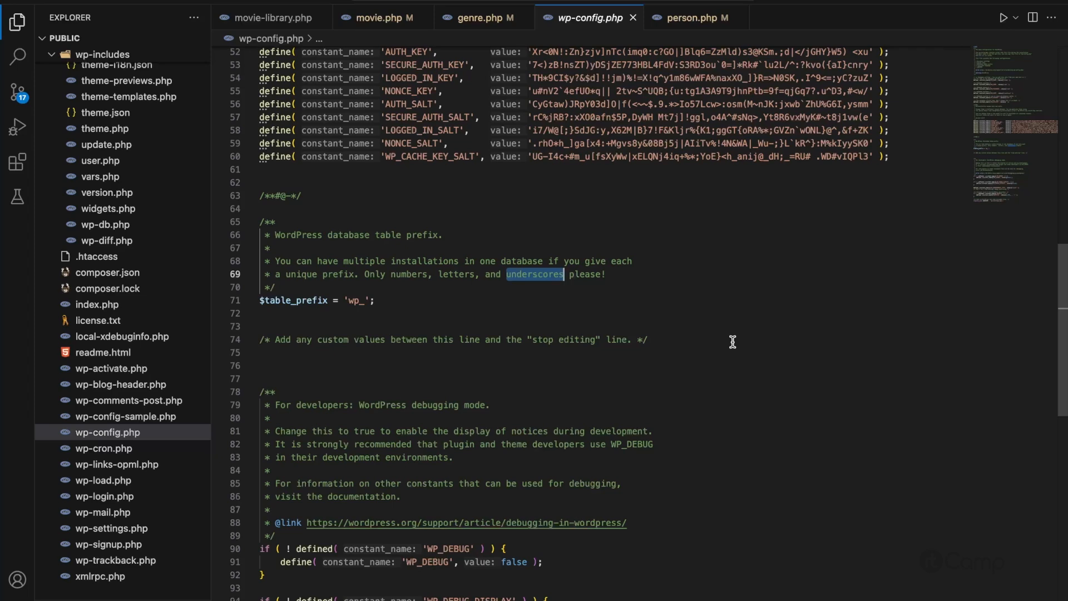
pyautogui.doubleClick(355, 300)
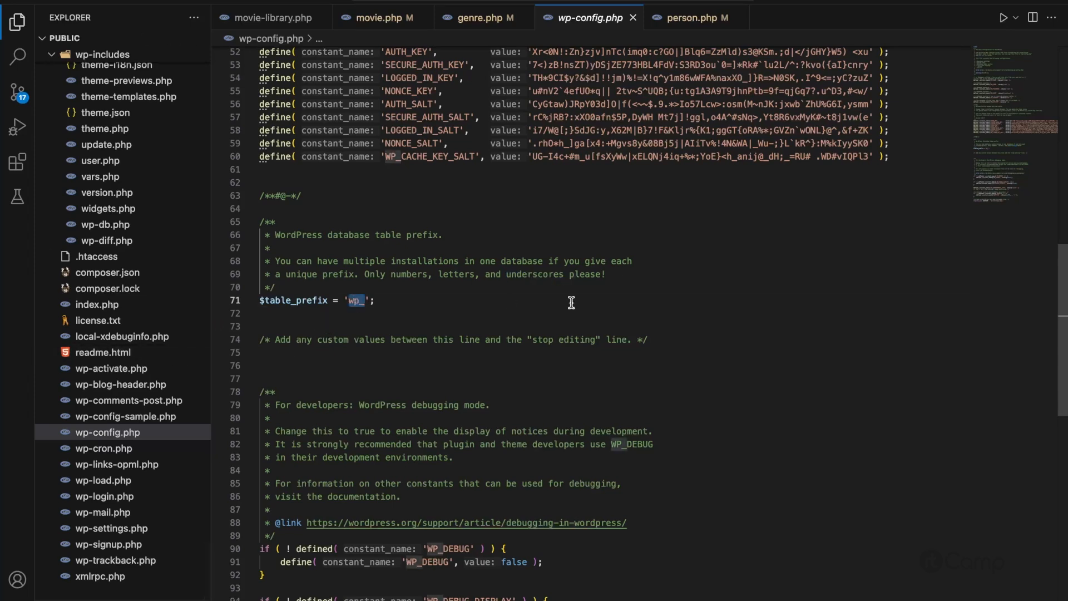
# - Return to General Settings in the browser and highlight the Site Title, Tagline, WordPress Address (URL) and Administration Email Address labels
pyautogui.press('super+Tab')
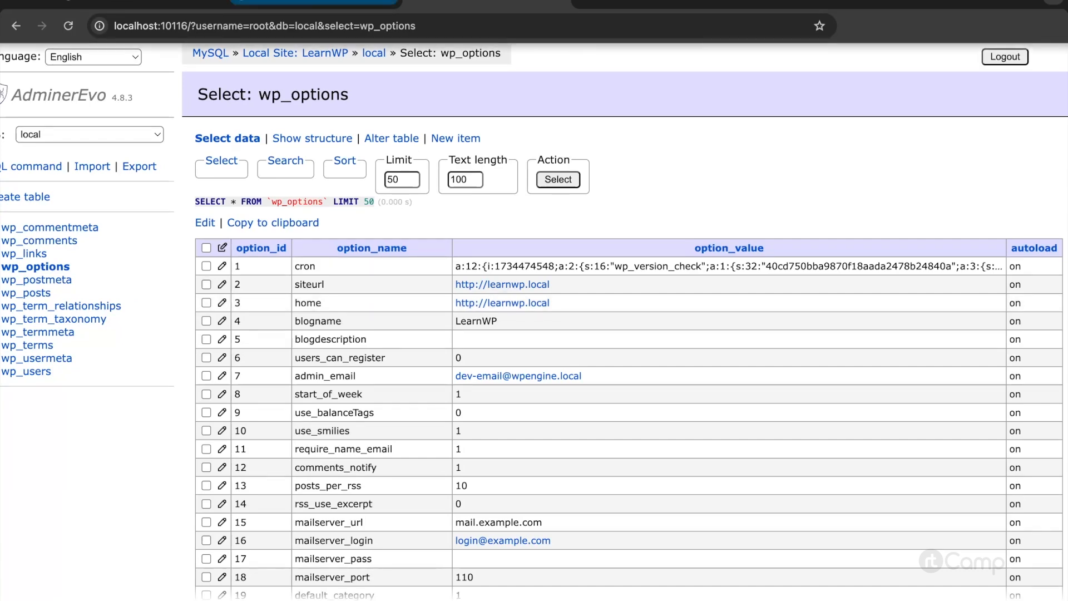
pyautogui.click(312, 5)
pyautogui.doubleClick(163, 111)
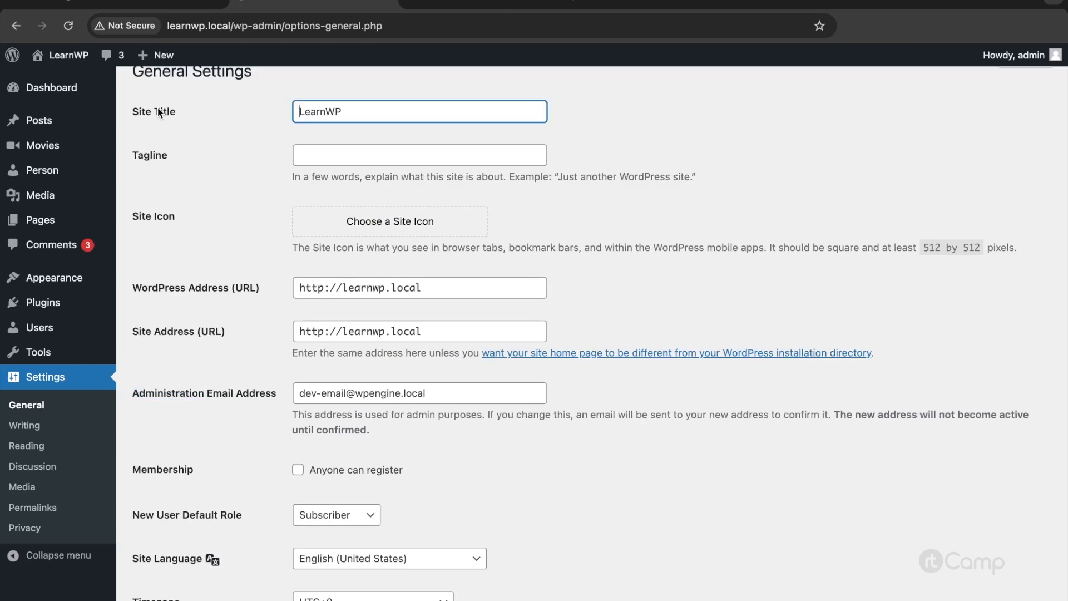
pyautogui.tripleClick(152, 110)
pyautogui.doubleClick(147, 156)
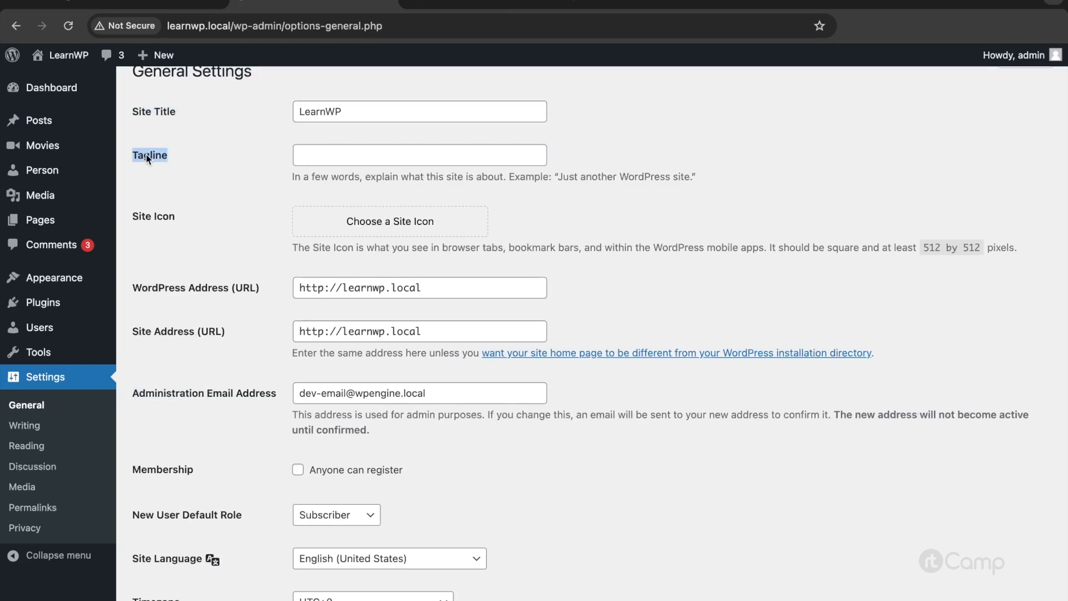
pyautogui.doubleClick(190, 286)
pyautogui.doubleClick(190, 286)
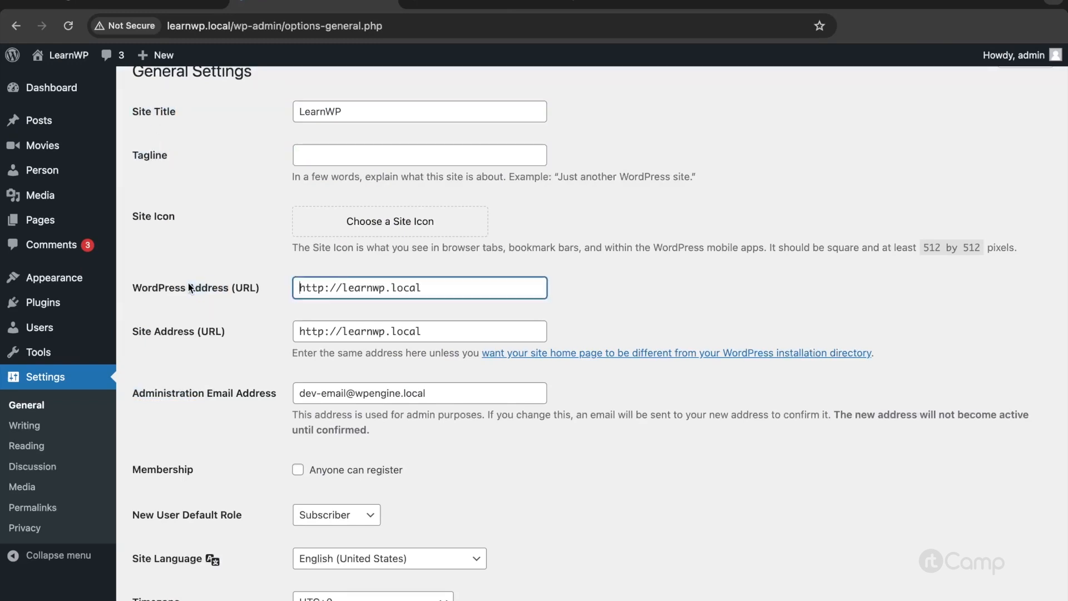
pyautogui.doubleClick(195, 392)
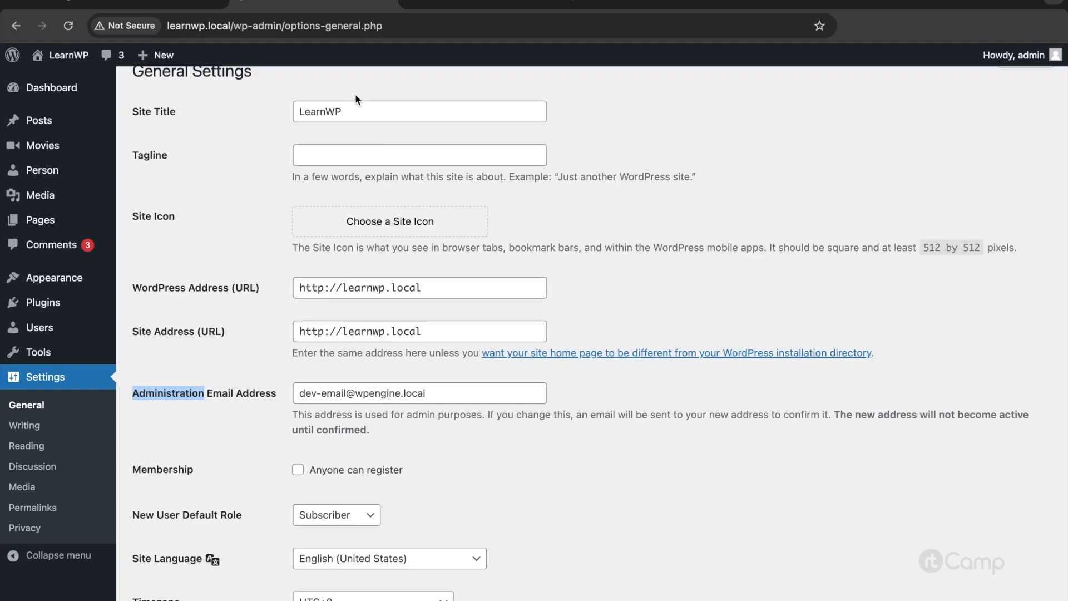
# - Switch to the wp_options data and point out siteurl, home, blogname, blogdescription and admin_email, checking the table's columns through autoload
pyautogui.click(462, 7)
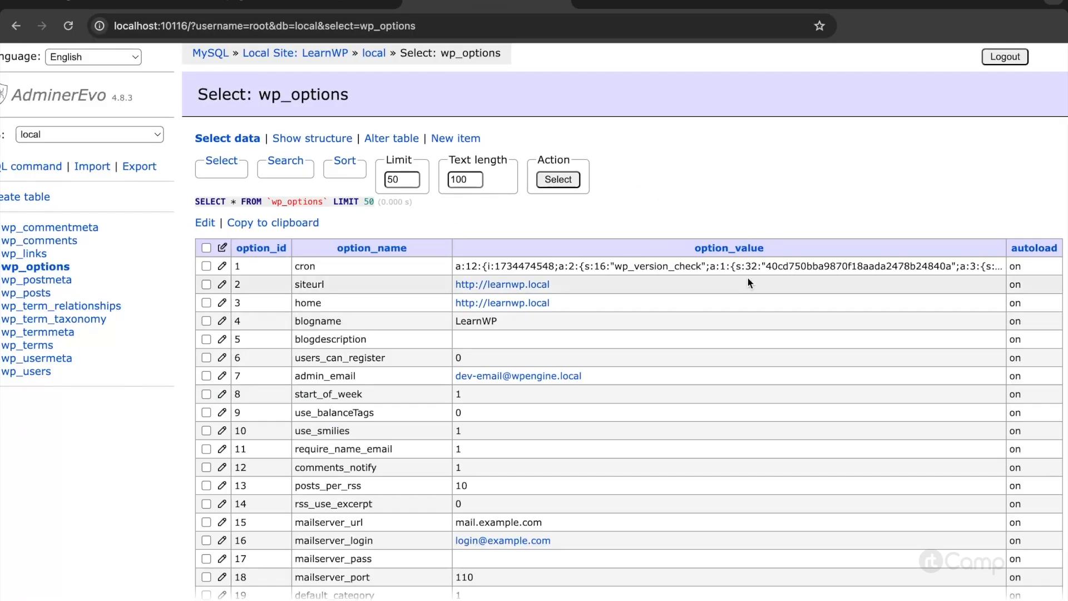
pyautogui.doubleClick(312, 284)
pyautogui.doubleClick(308, 303)
pyautogui.doubleClick(316, 322)
pyautogui.doubleClick(329, 339)
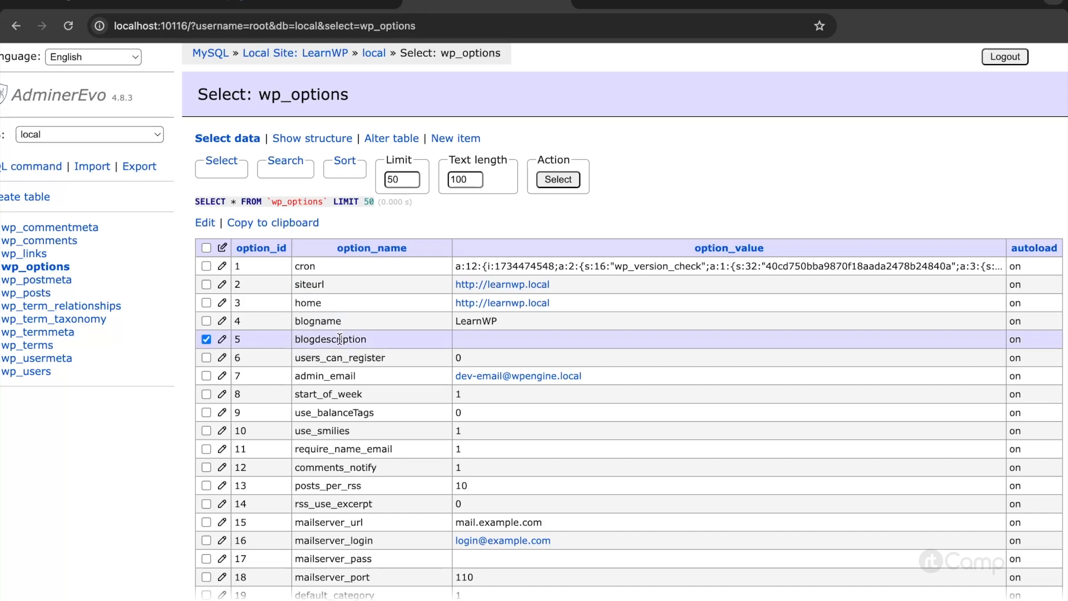
pyautogui.doubleClick(331, 374)
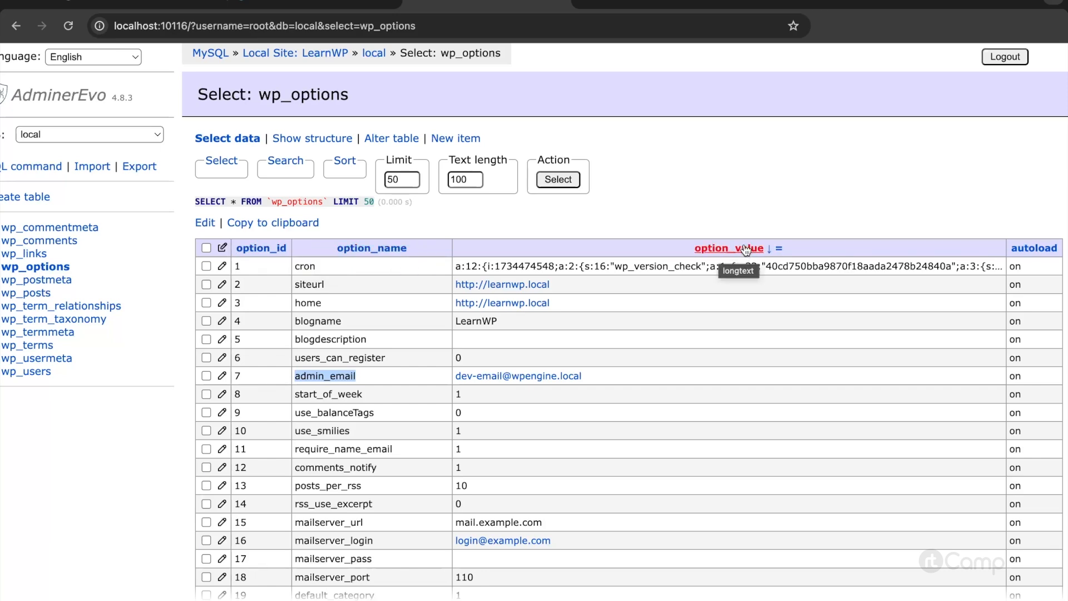
pyautogui.hscroll(1, 779, 250)
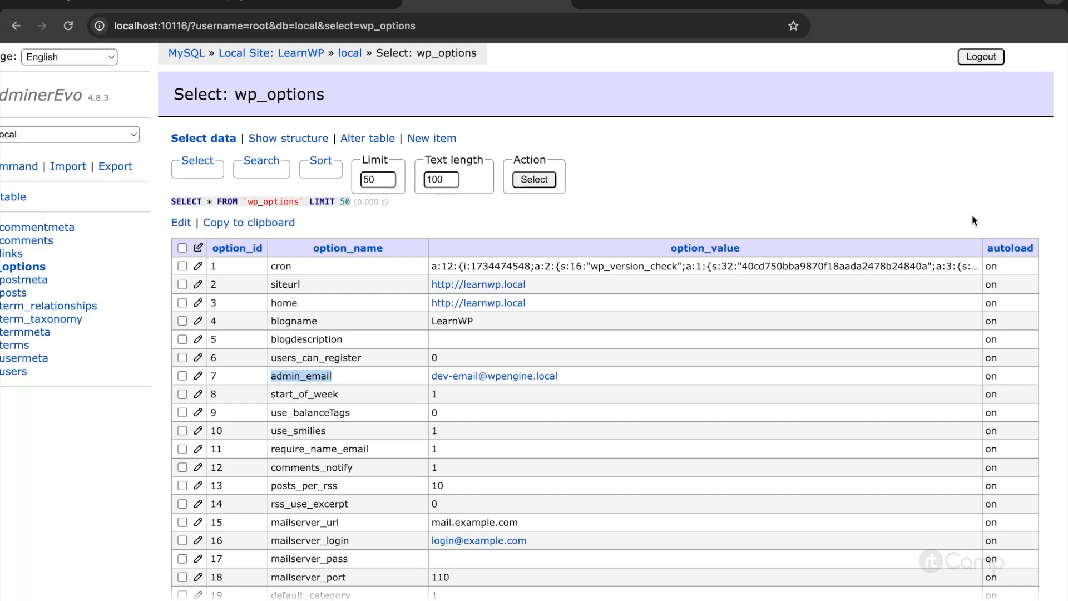
pyautogui.hscroll(-2, 710, 237)
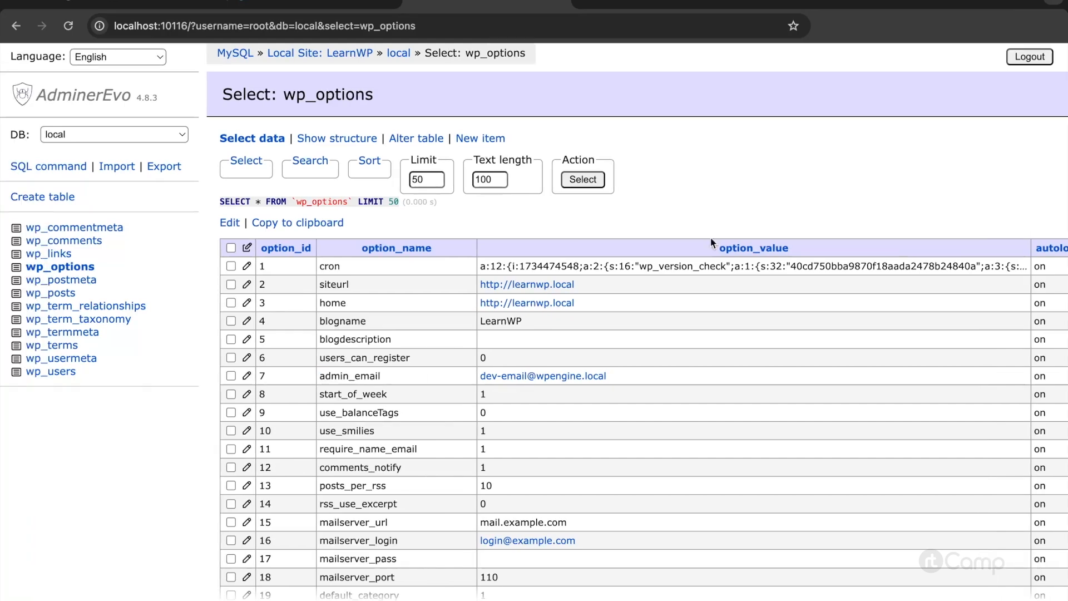
# - Open the wp_posts table in AdminerEvo and show the matching Posts list in the WordPress admin
pyautogui.click(67, 293)
pyautogui.hotkey('ctrl', 'shift', 'Tab')
pyautogui.click(38, 120)
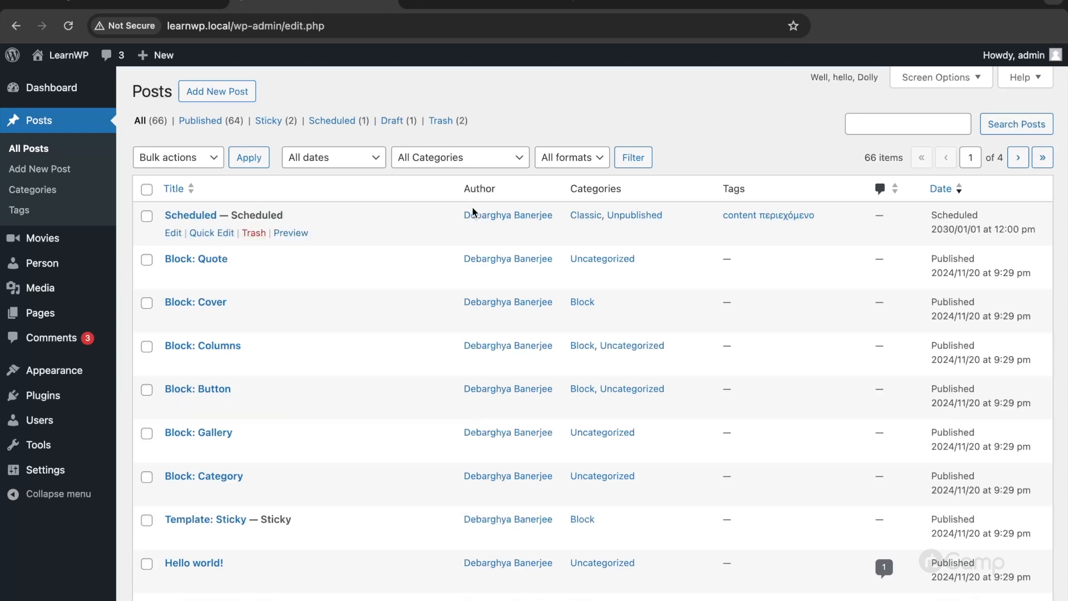
# - Return to AdminerEvo, display the wp_posts data and examine its columns from post_content through post_name
pyautogui.click(500, 6)
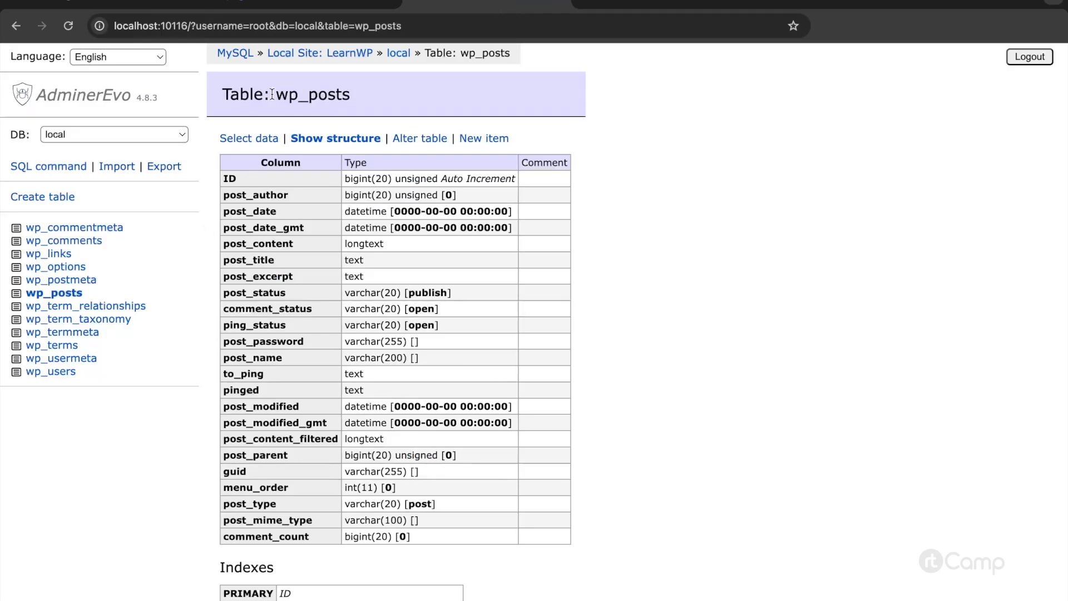
pyautogui.click(249, 138)
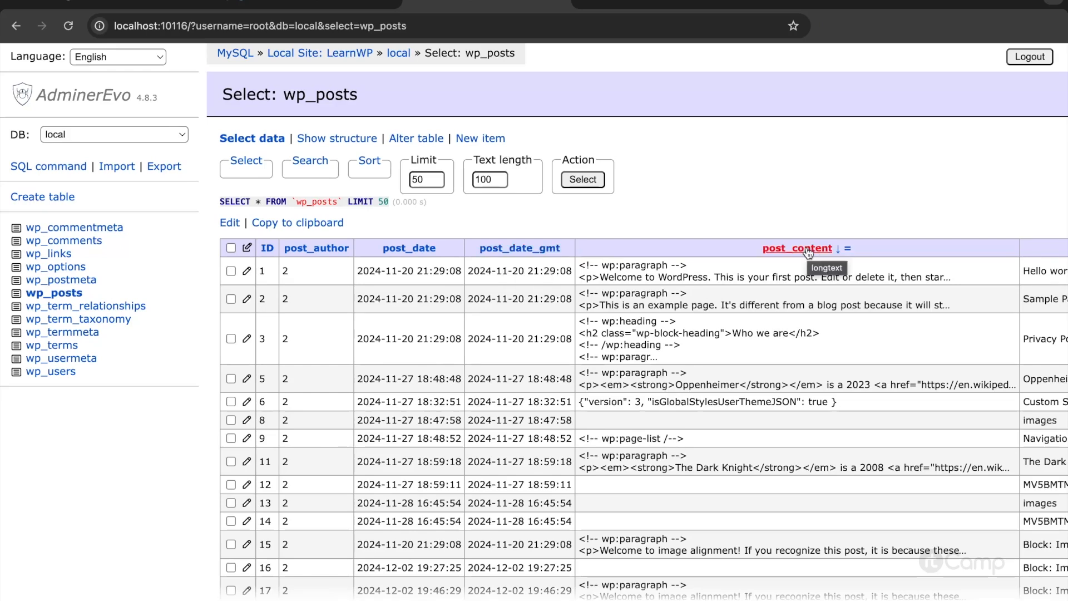
pyautogui.hscroll(10, 809, 253)
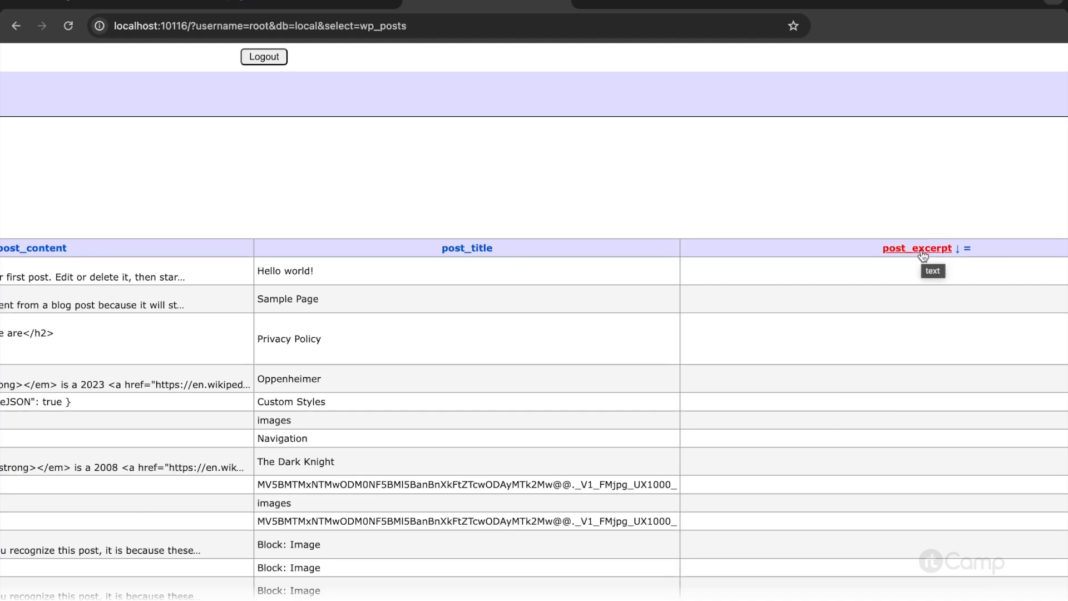
pyautogui.hscroll(5, 923, 256)
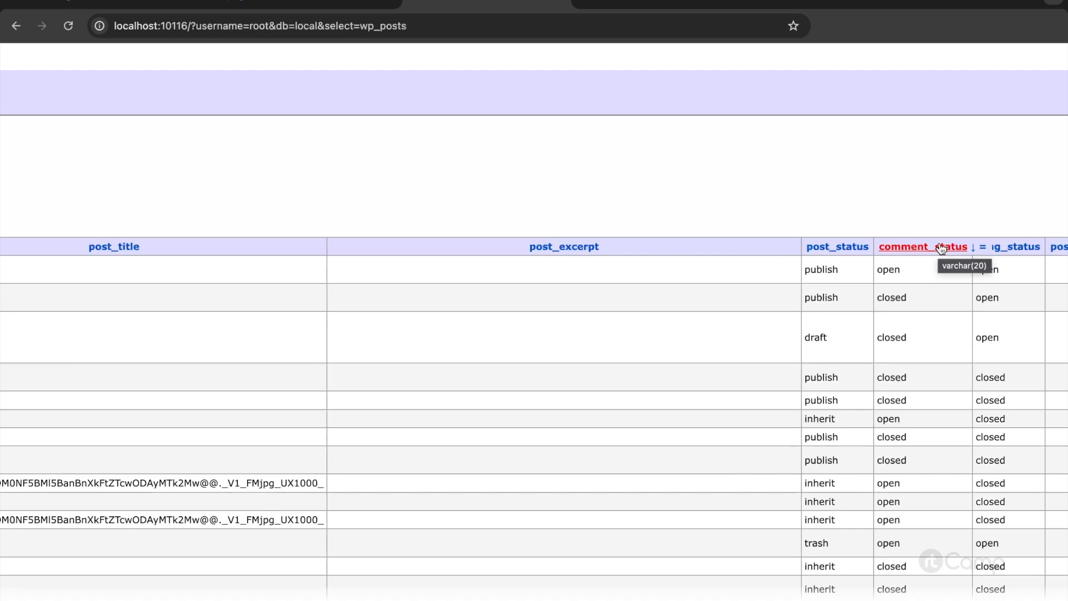
pyautogui.hscroll(2, 941, 249)
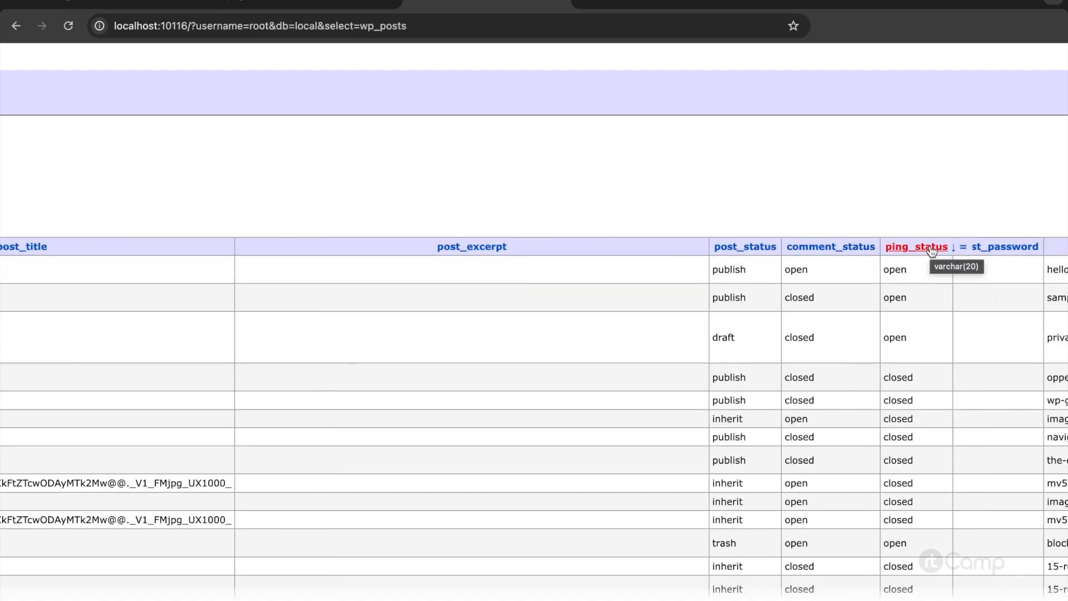
pyautogui.hscroll(2, 923, 252)
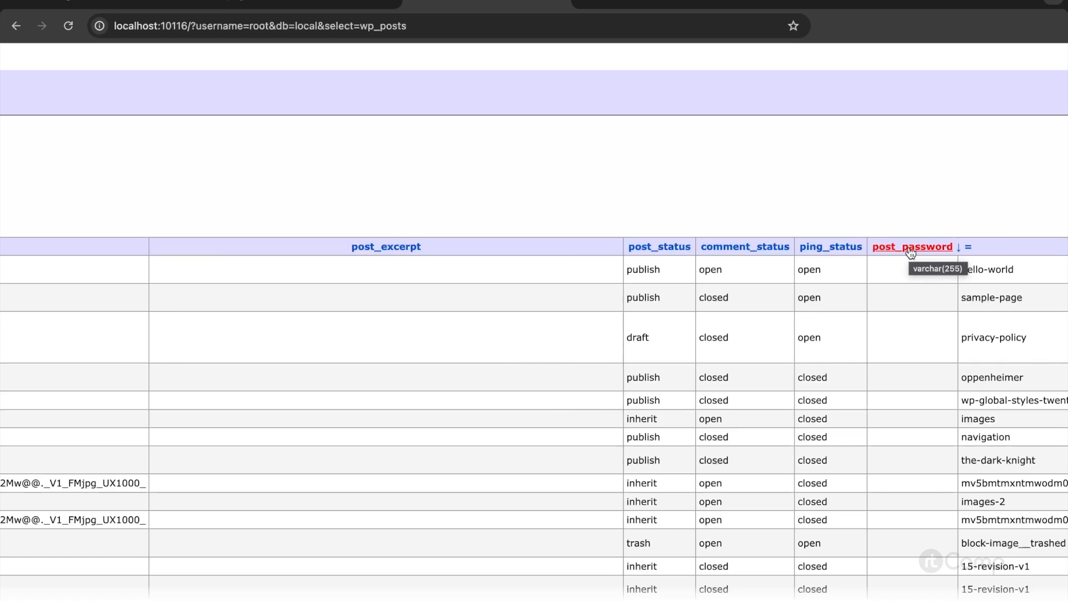
pyautogui.hscroll(8, 911, 253)
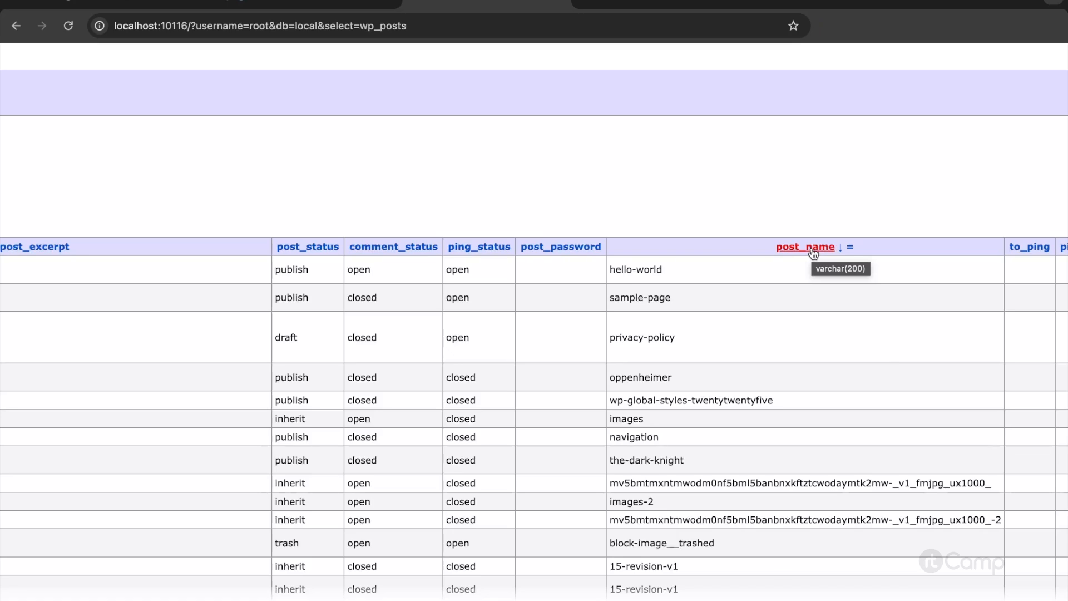
# - Examine the remaining wp_posts columns, including post_modified, post_modified_gmt, post_parent, guid, menu_order, post_type, post_mime_type and comment_count
pyautogui.hscroll(7, 813, 254)
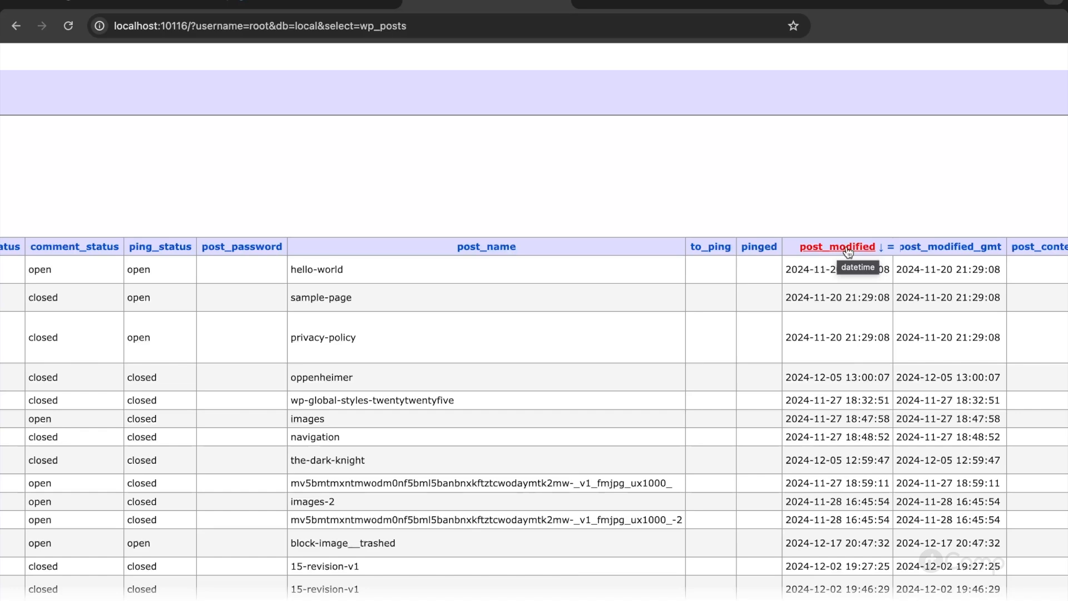
pyautogui.hscroll(4, 848, 251)
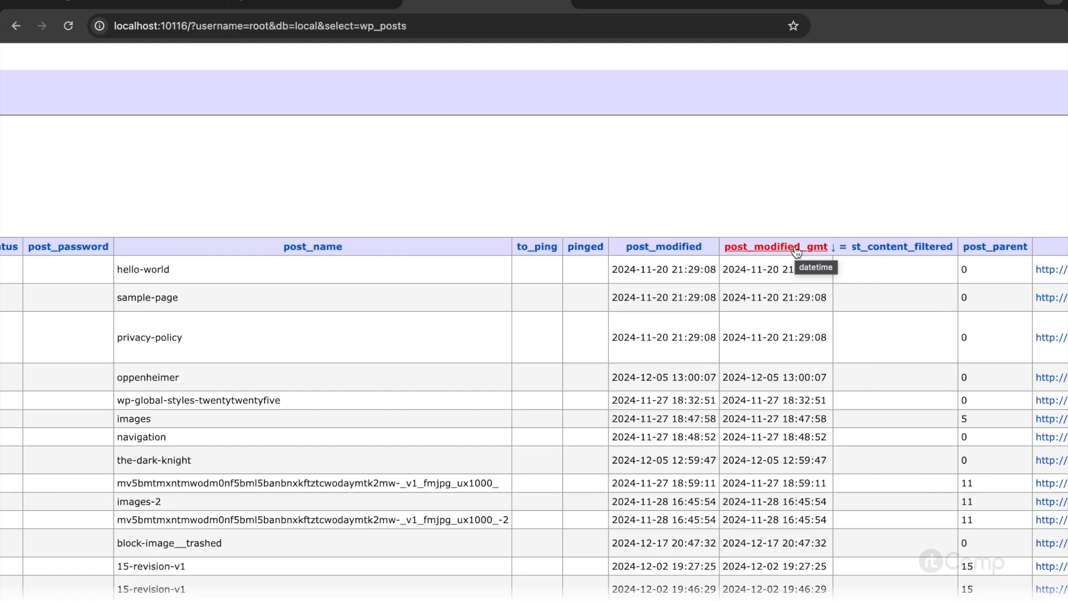
pyautogui.hscroll(3, 858, 254)
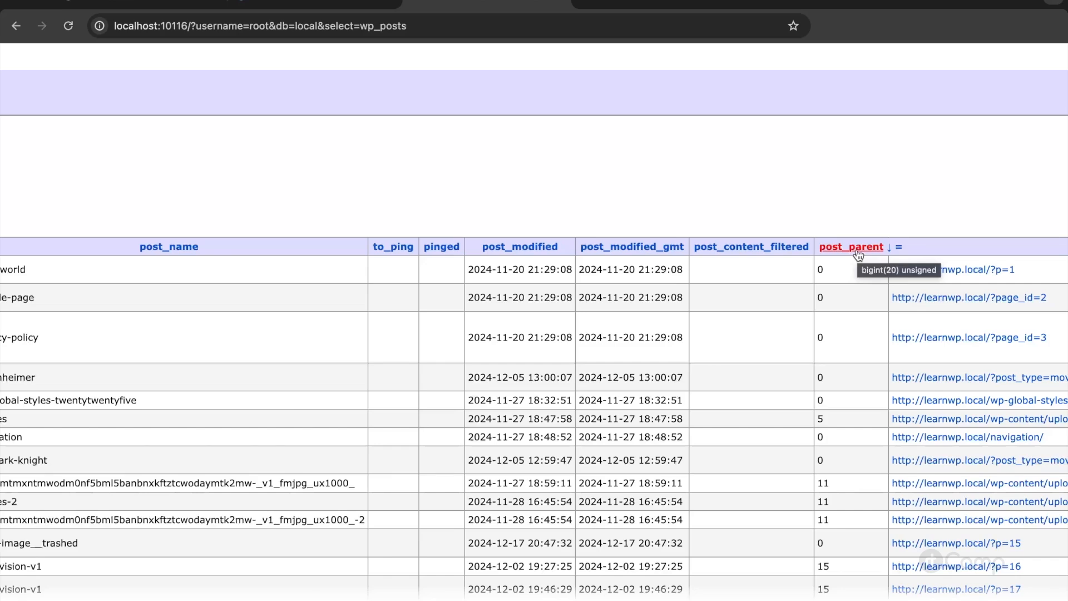
pyautogui.hscroll(4, 968, 252)
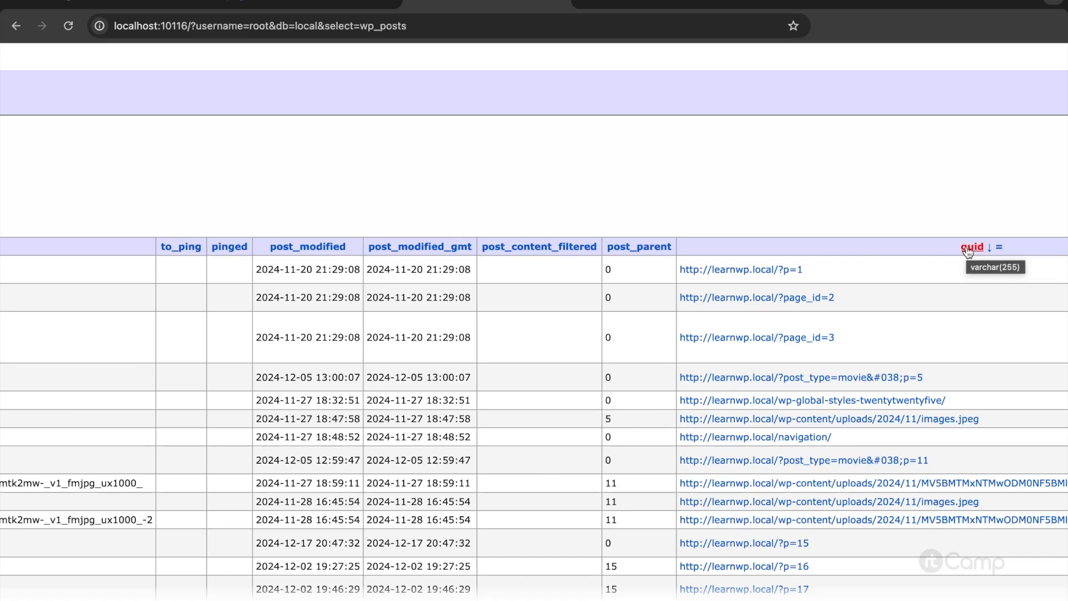
pyautogui.hscroll(10, 968, 251)
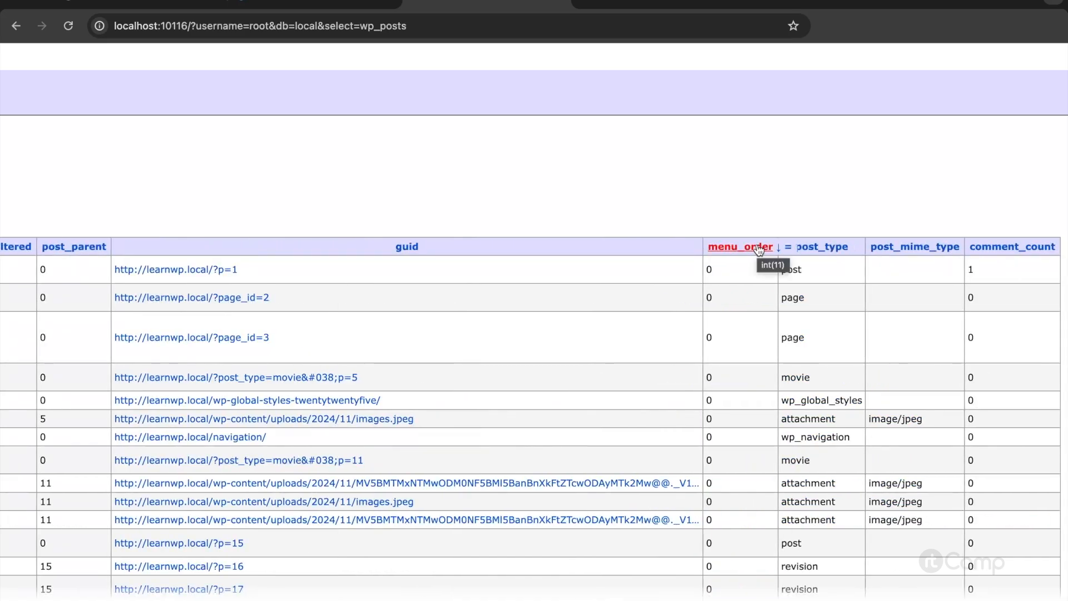
pyautogui.hscroll(1, 779, 251)
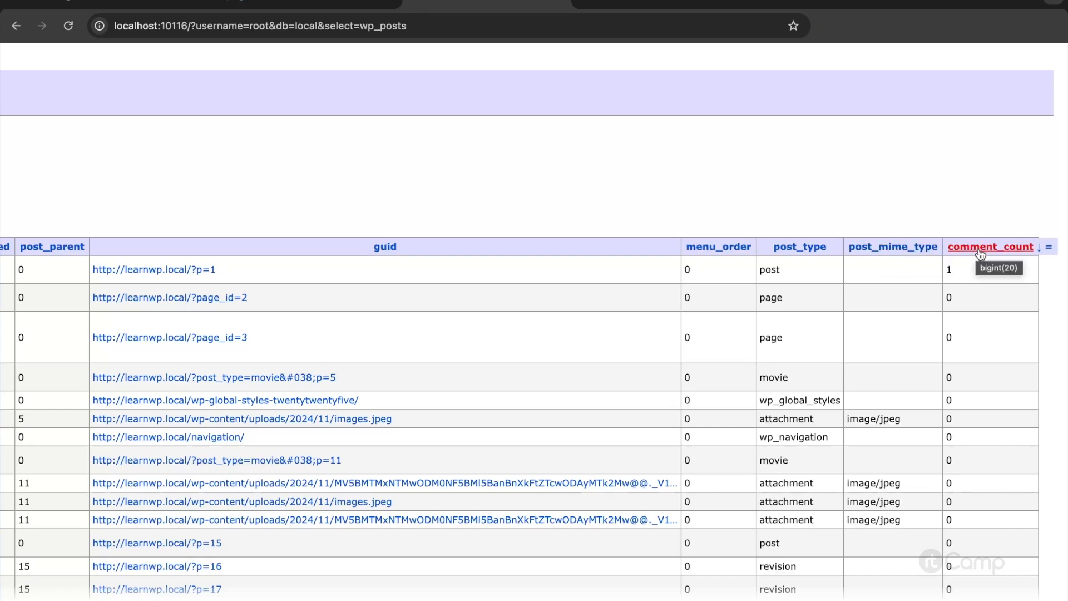
# - Filter the wp_posts rows to those whose post_type equals post and sort them by ID
pyautogui.hscroll(-15, 700, 225)
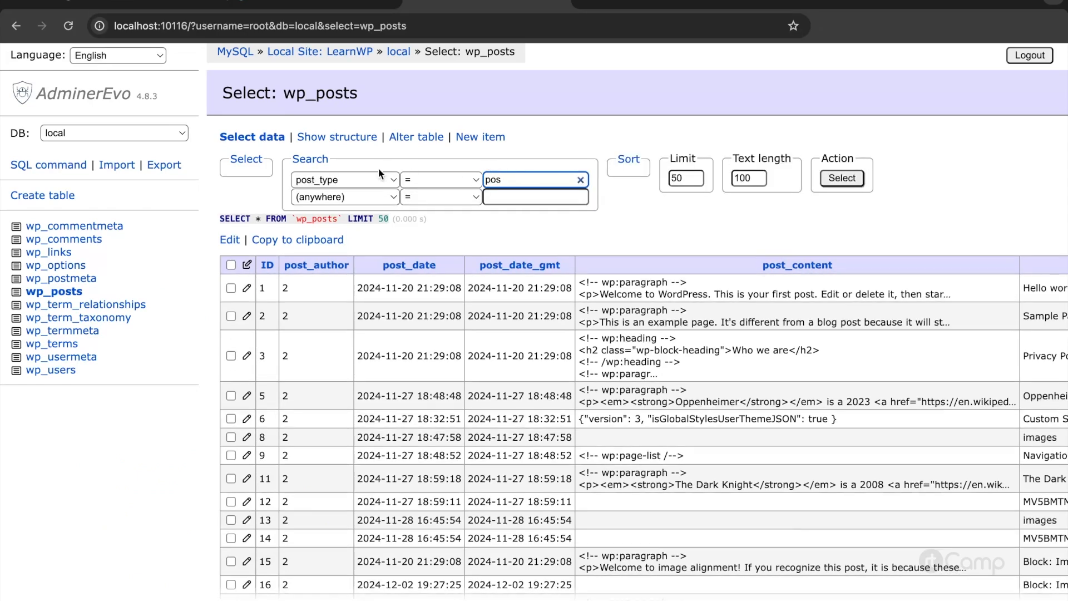
pyautogui.write('t')
pyautogui.click(840, 178)
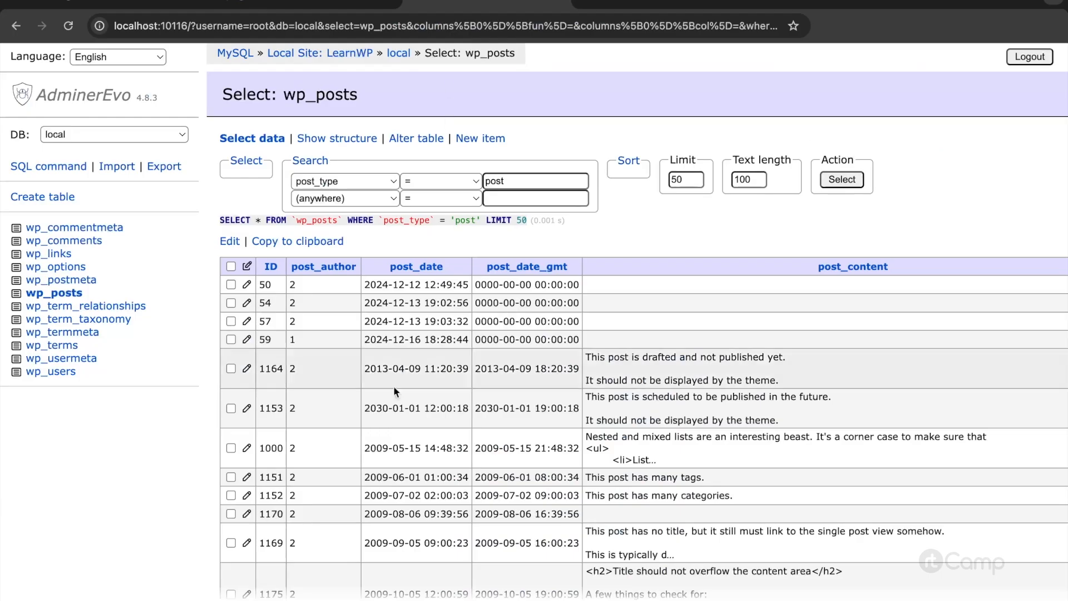
pyautogui.click(258, 267)
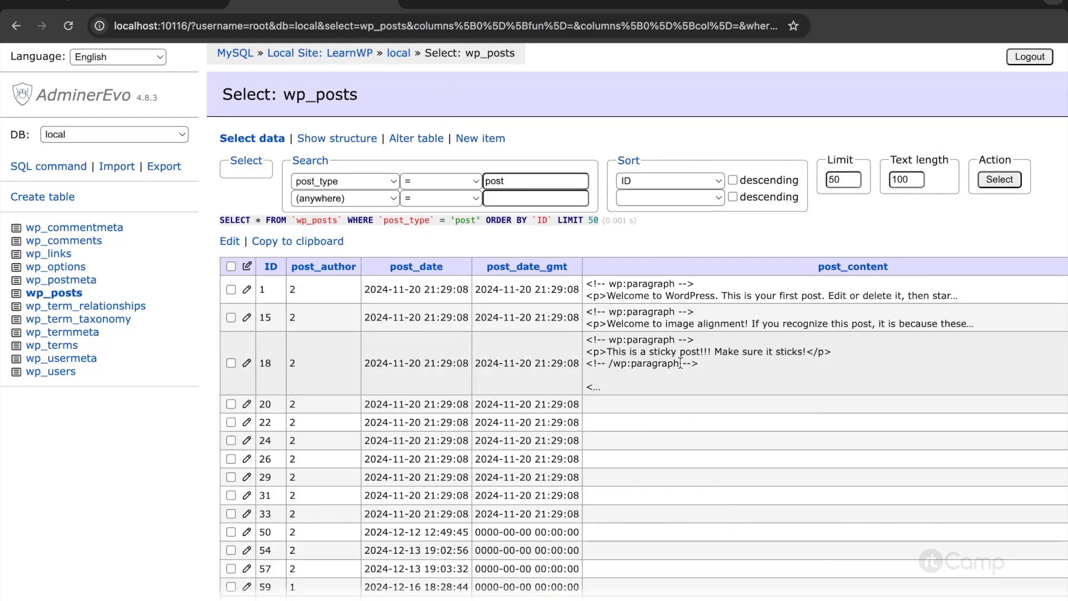
# - View the full record of the Hello world! post, return to the filtered rows and check its columns through comment_count
pyautogui.scroll(5, 522, 357)
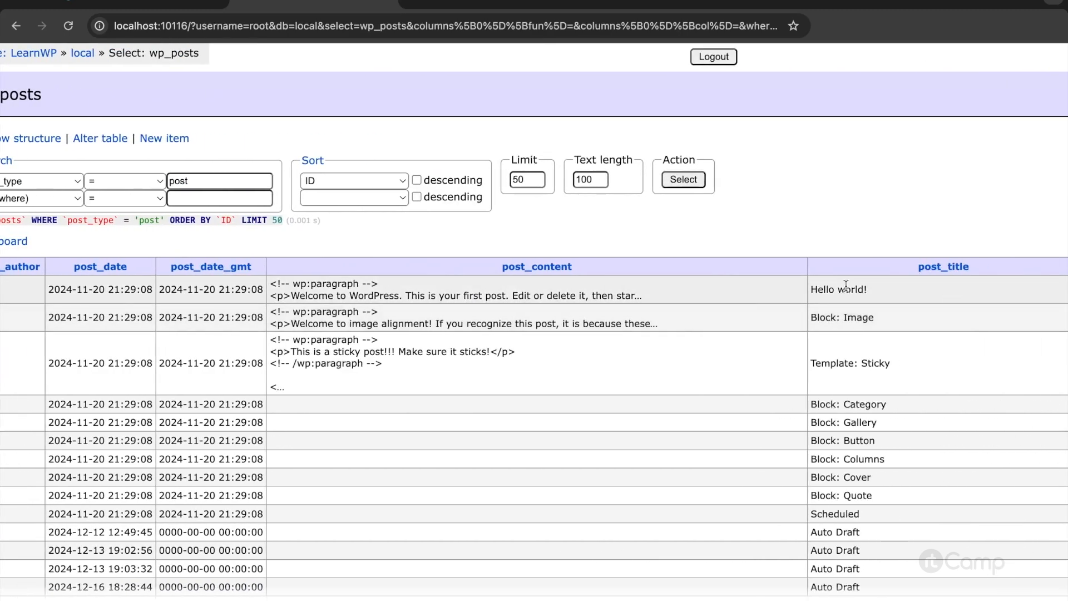
pyautogui.click(842, 286)
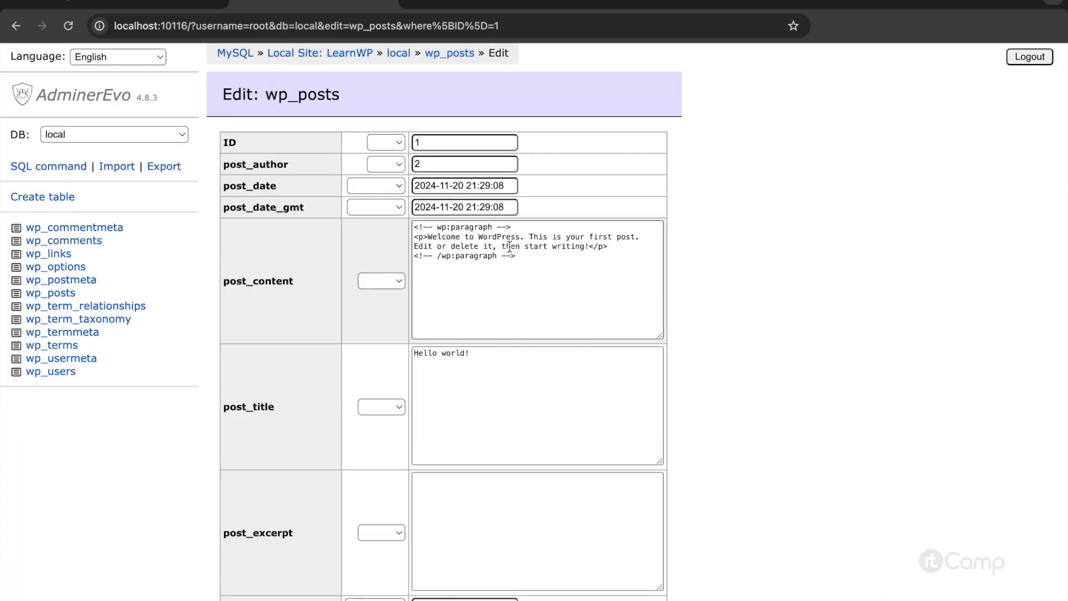
pyautogui.press('super+bracketleft')
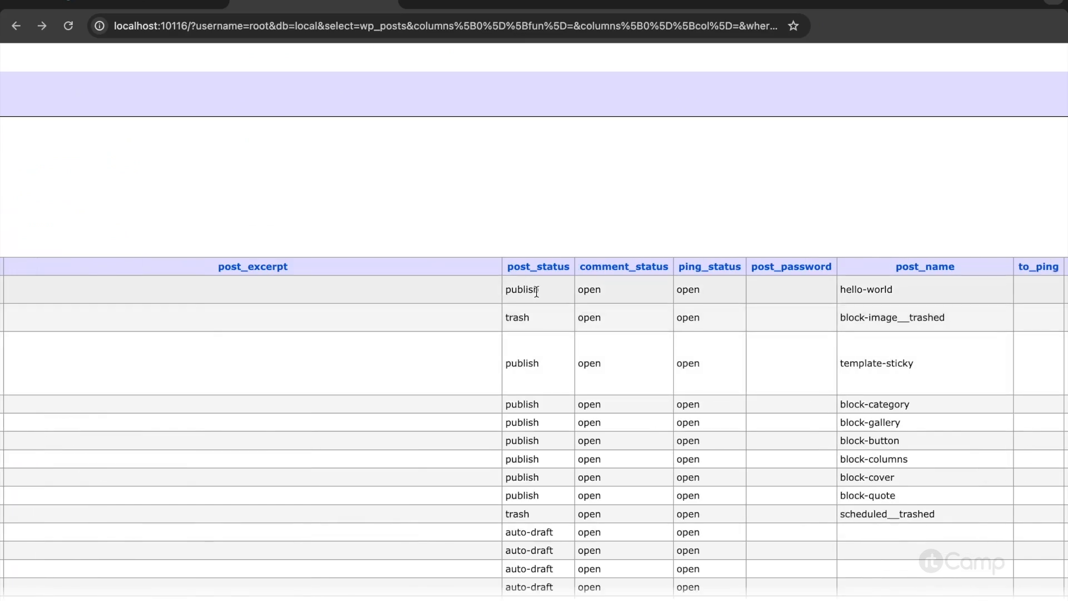
pyautogui.hscroll(5, 536, 291)
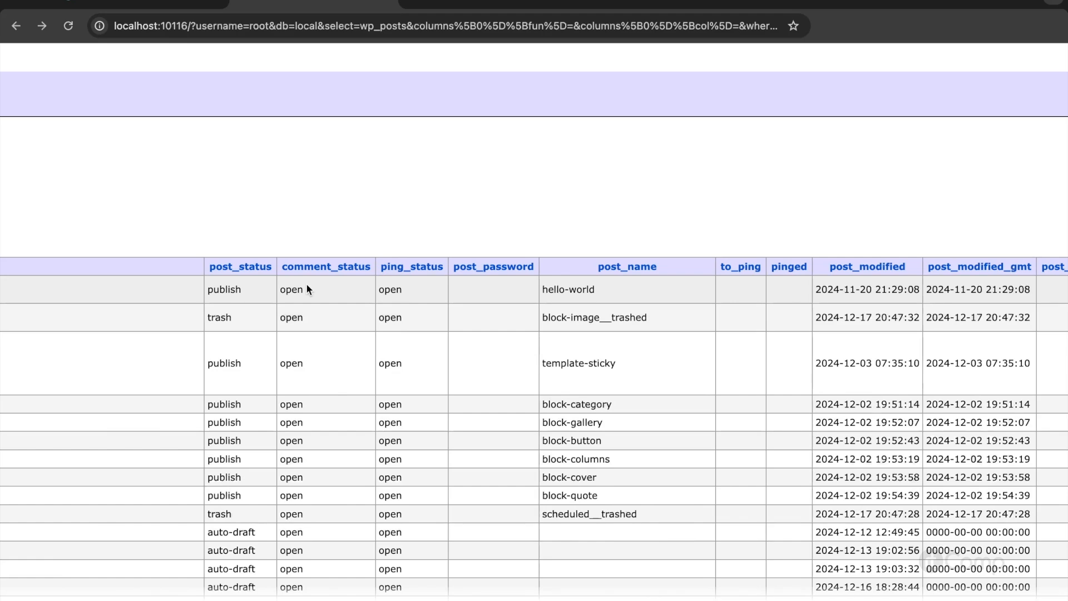
pyautogui.hscroll(15, 306, 285)
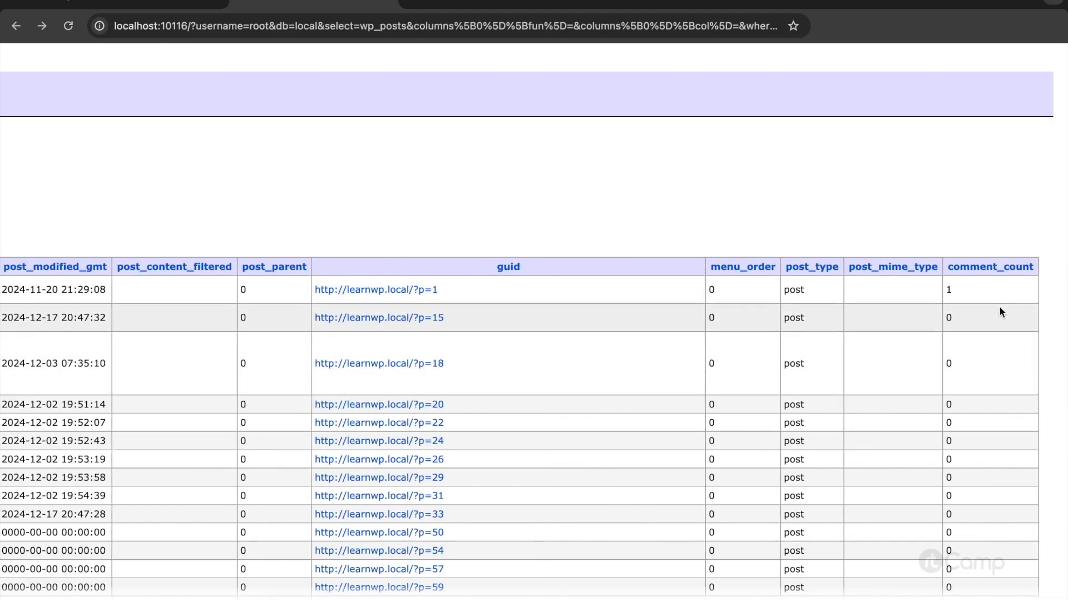
# - Filter wp_posts by post_type page and by attachment in descending ID order, and examine the attachments' post_mime_type column
pyautogui.hscroll(-20, 1000, 307)
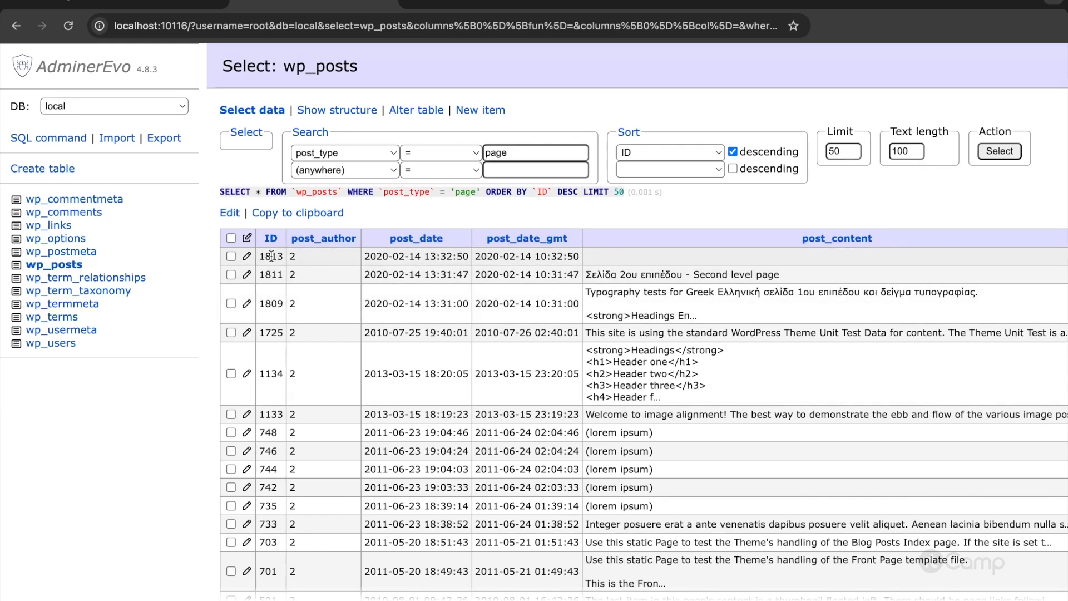
pyautogui.hscroll(15, 322, 256)
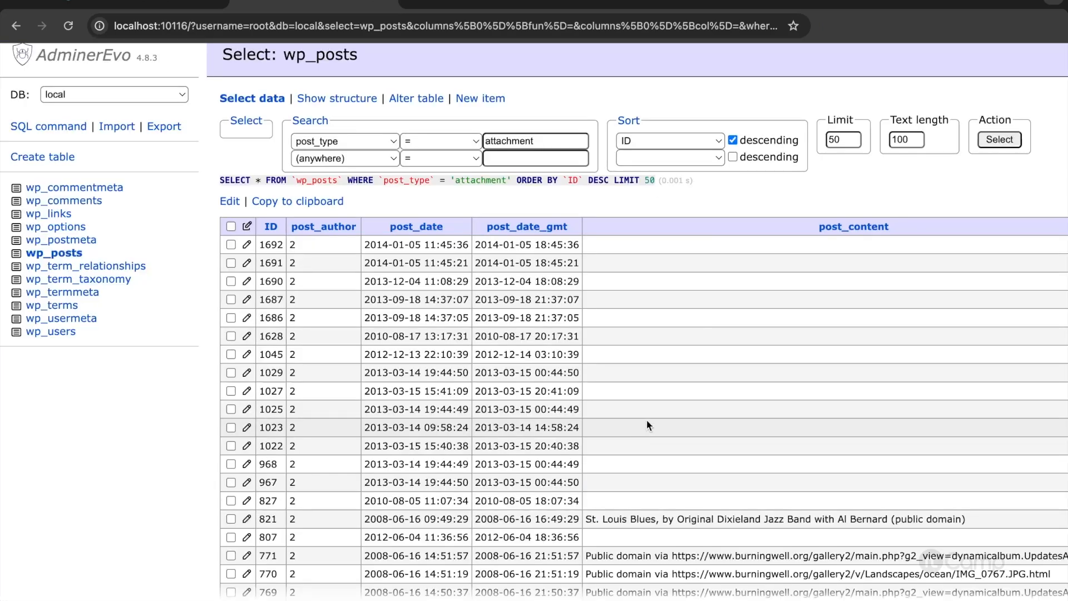
pyautogui.hscroll(15, 706, 409)
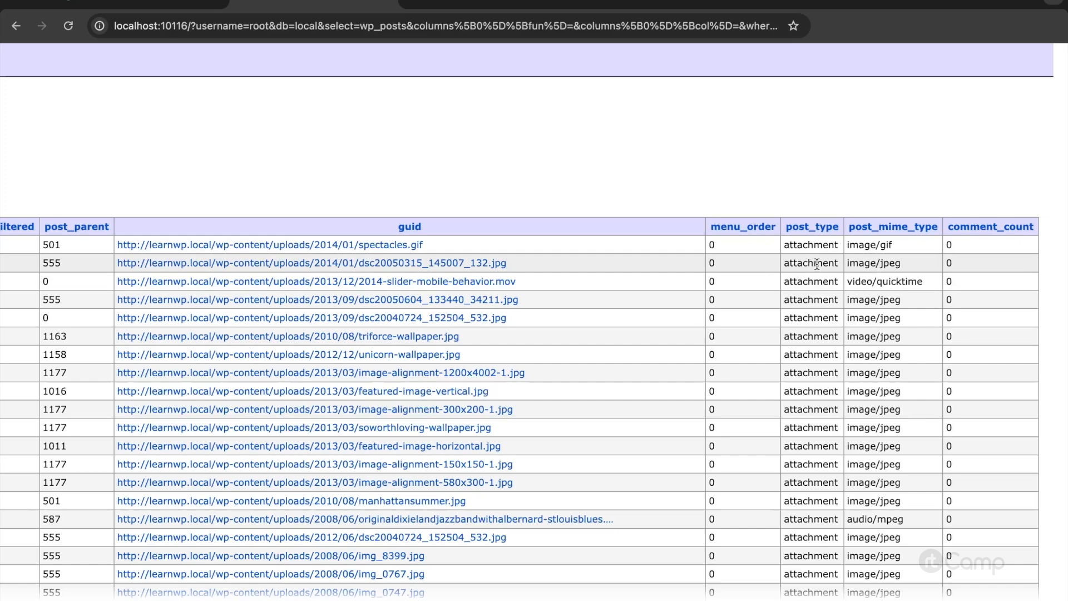
pyautogui.moveTo(875, 237)
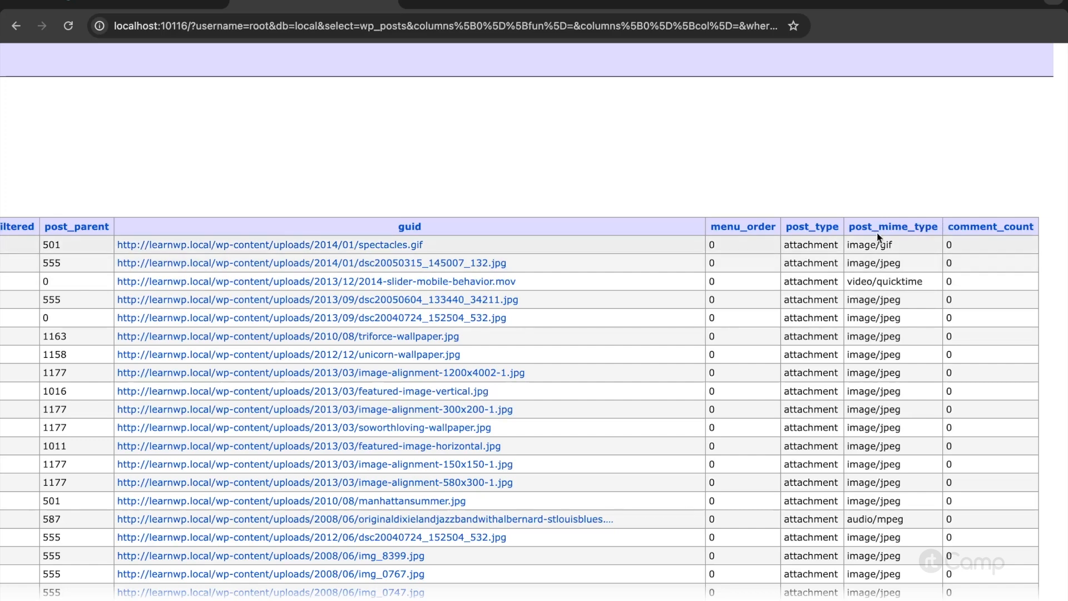
pyautogui.scroll(-1, 809, 318)
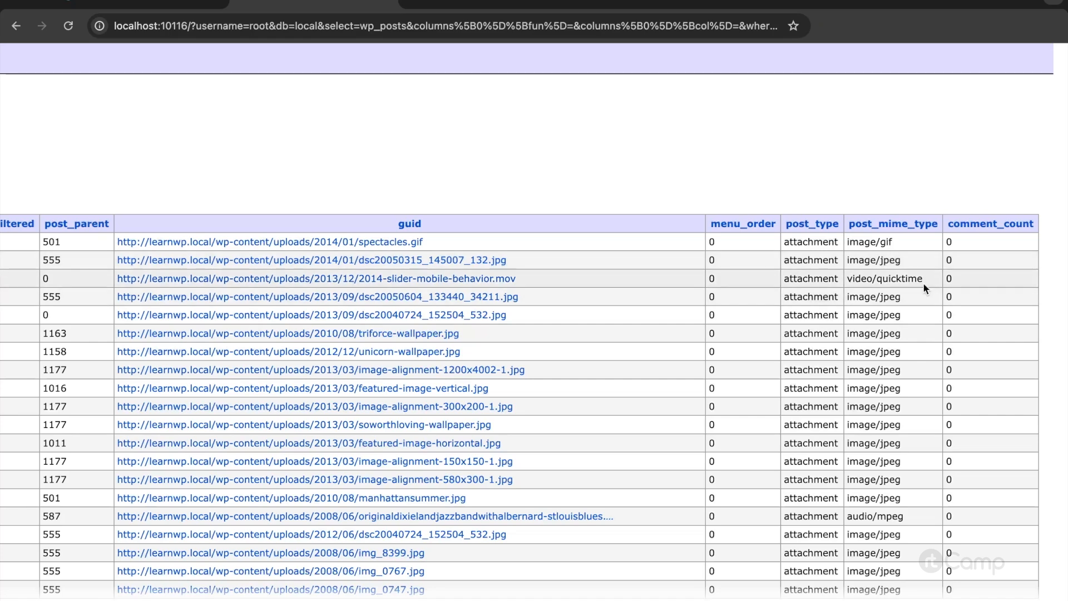
pyautogui.hscroll(-15, 923, 283)
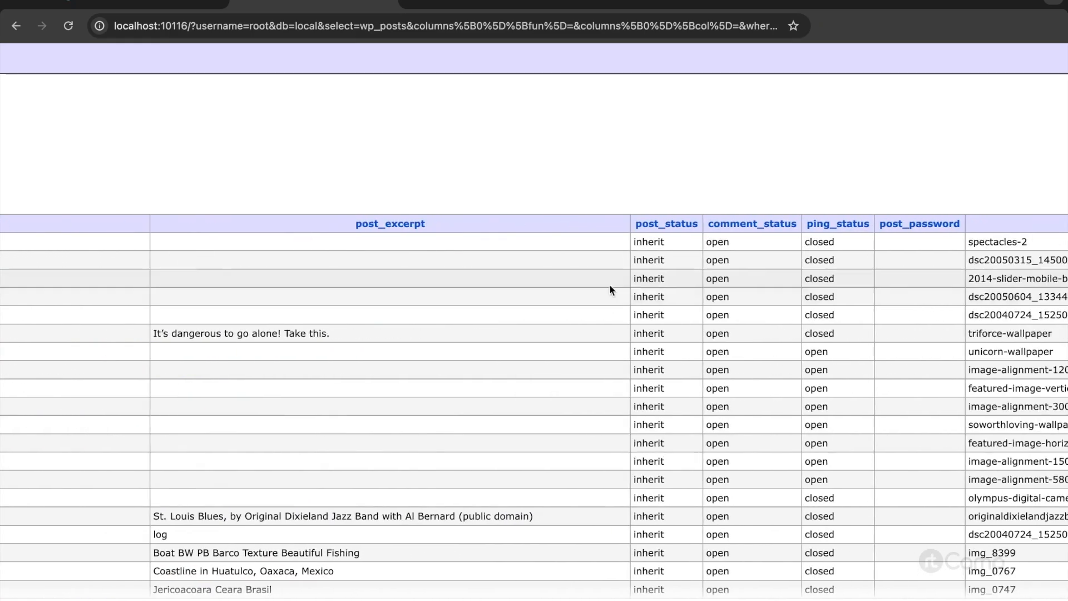
# - Display the wp_postmeta data and highlight the _wp_attached_file key of post_id 611
pyautogui.hotkey('alt', 'Left')
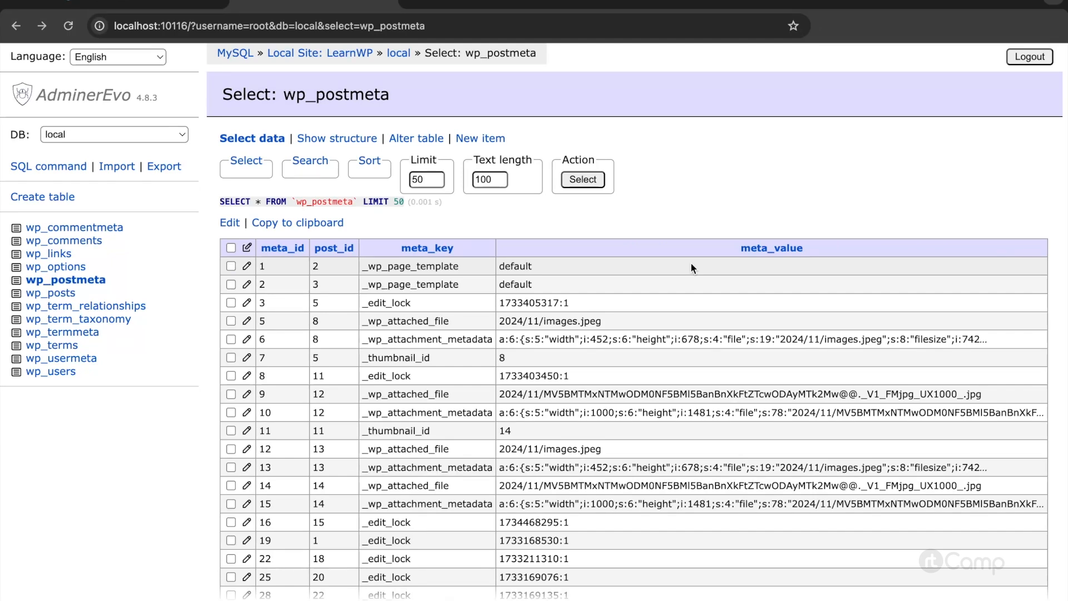
pyautogui.scroll(-20, 691, 263)
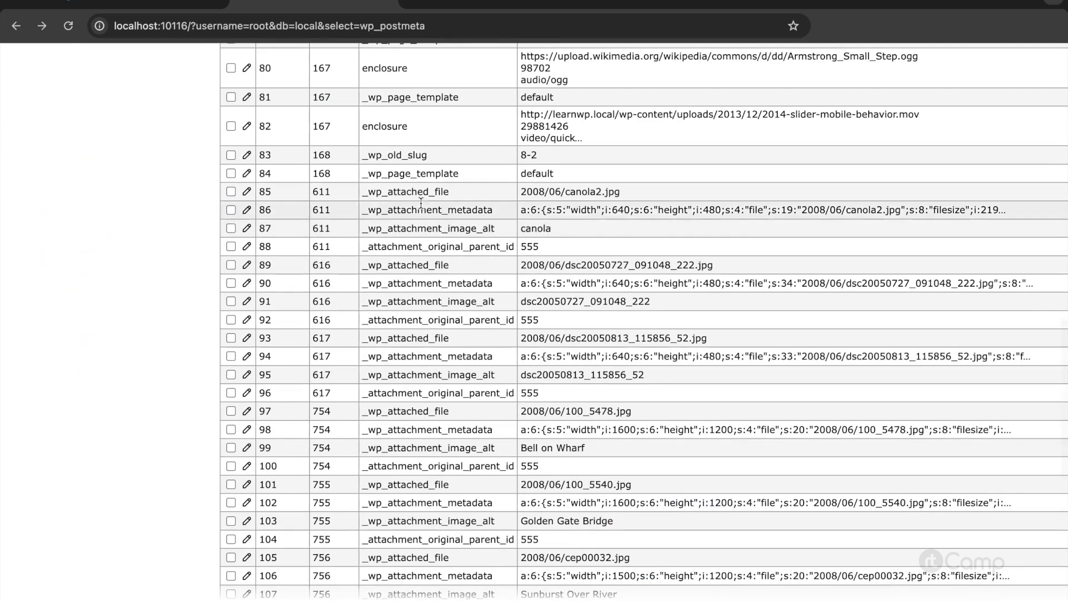
pyautogui.doubleClick(417, 192)
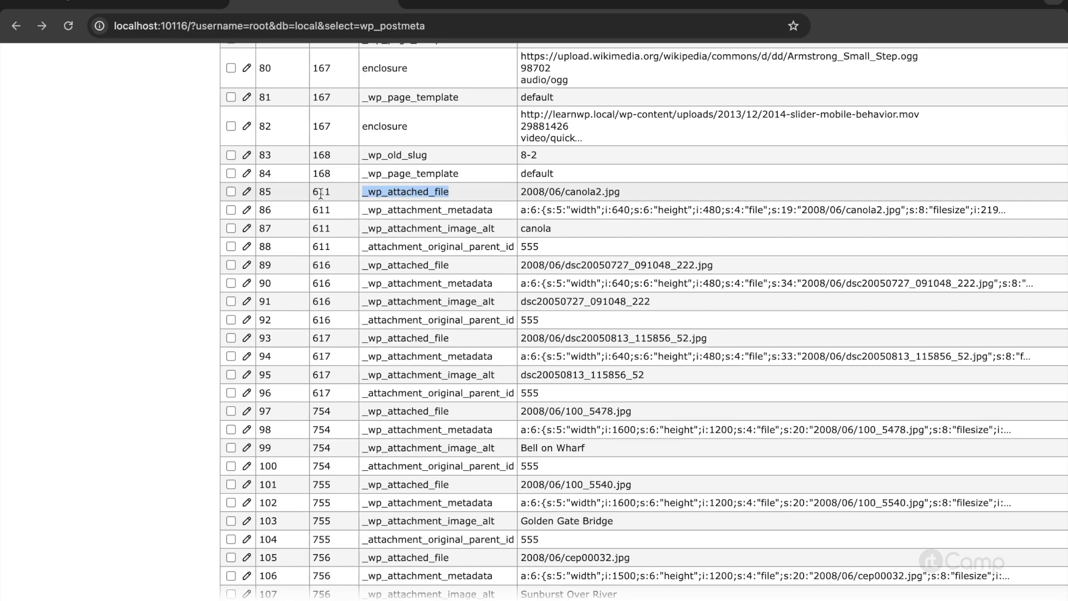
# - Switch to the WordPress Media Library and show the attachment details for item 611 by changing the item number in the address
pyautogui.click(127, 3)
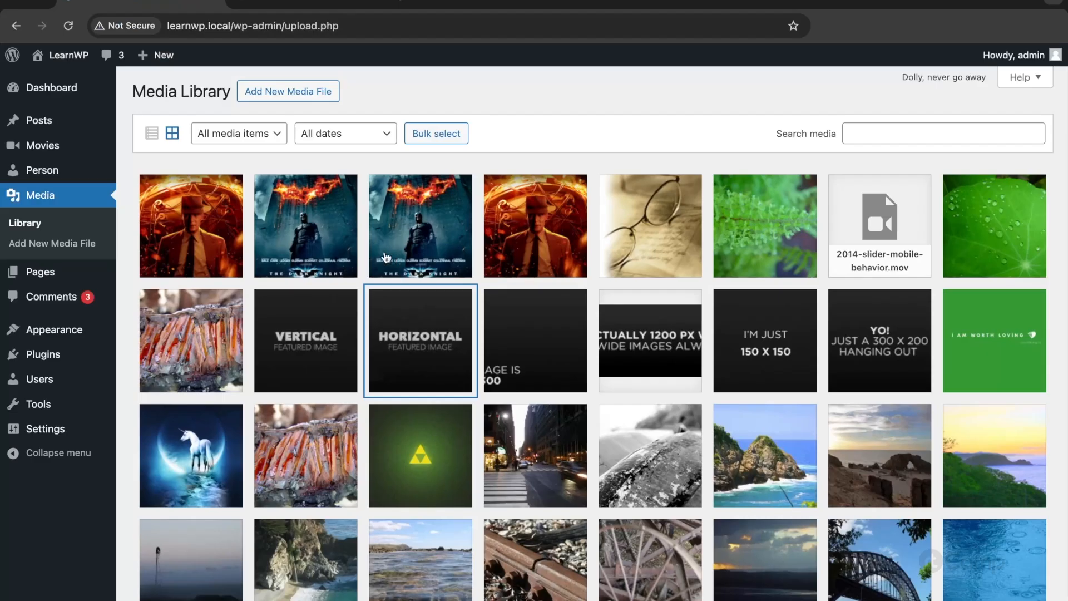
pyautogui.click(212, 220)
pyautogui.click(465, 35)
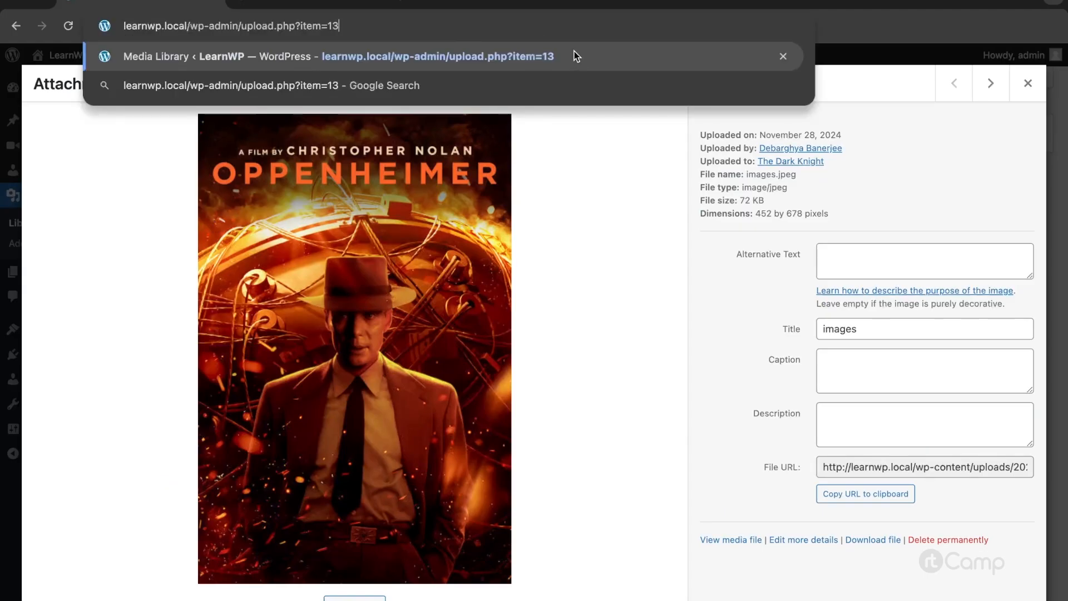
pyautogui.press('BackSpace')
pyautogui.press('BackSpace')
pyautogui.write('611')
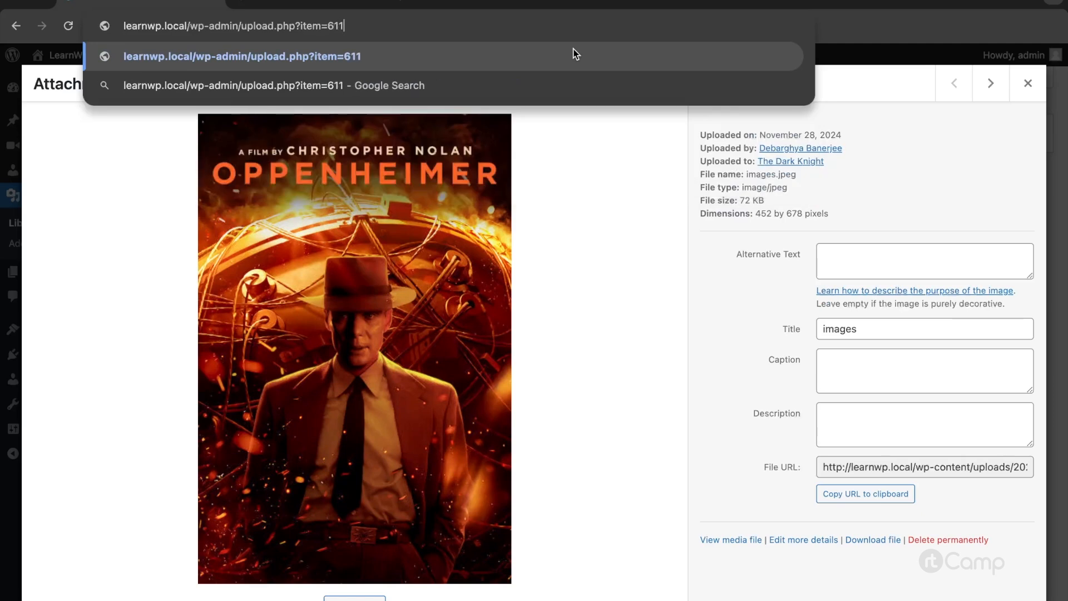
pyautogui.press('Return')
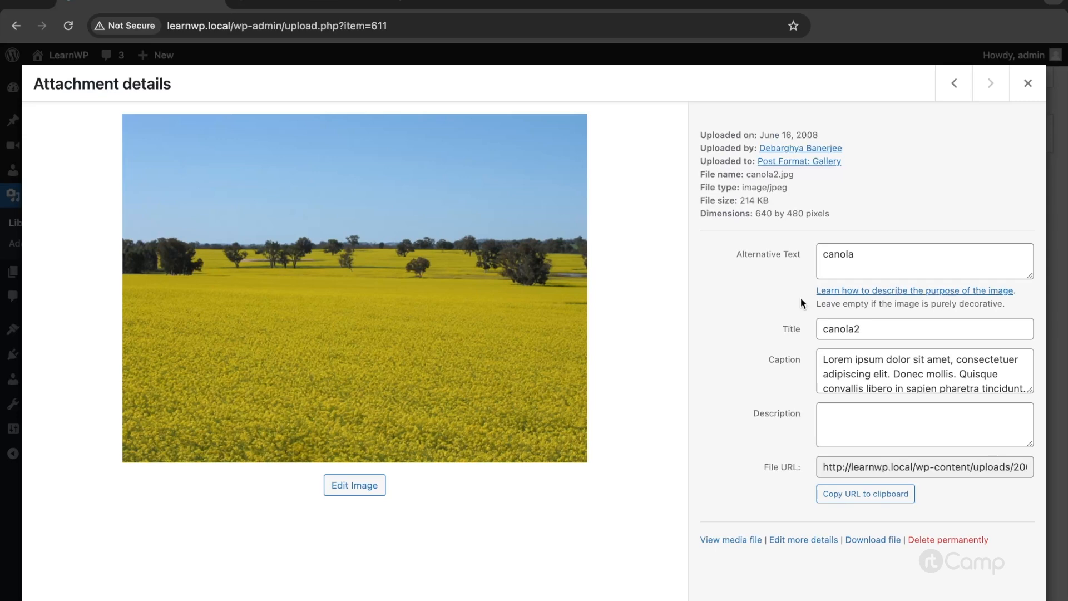
# - Return to the wp_postmeta data, highlight the _wp_attachment_metadata key of post_id 611 and open that record to examine its meta_value
pyautogui.click(311, 5)
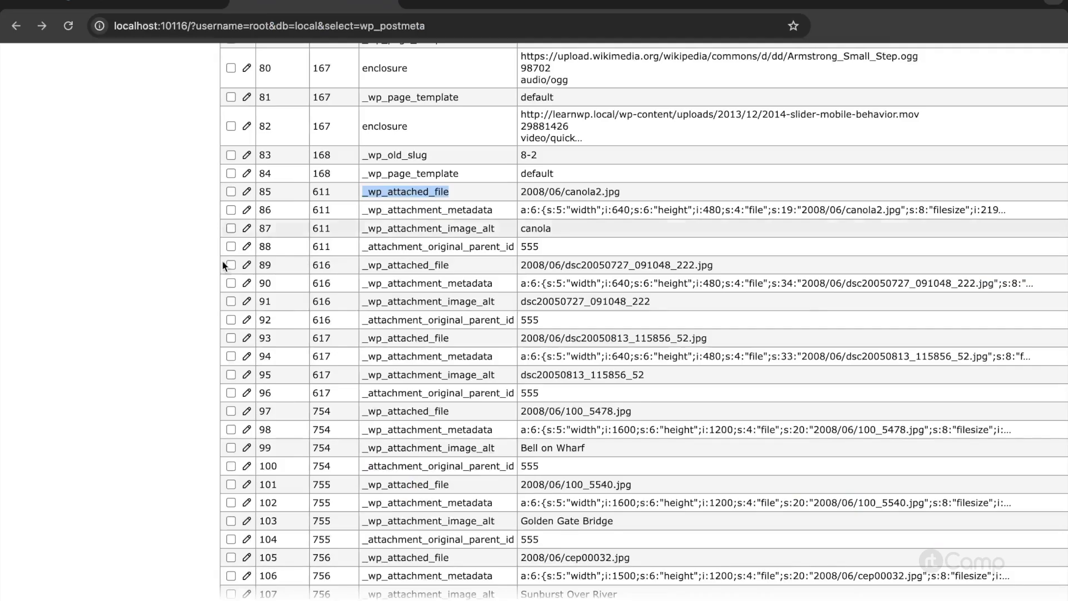
pyautogui.doubleClick(444, 209)
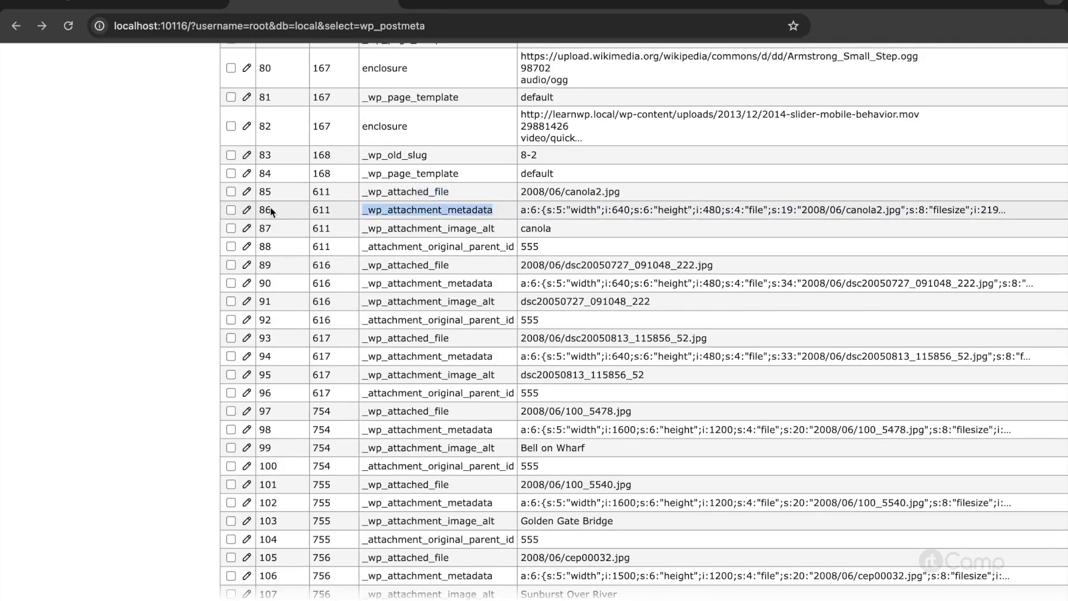
pyautogui.click(246, 209)
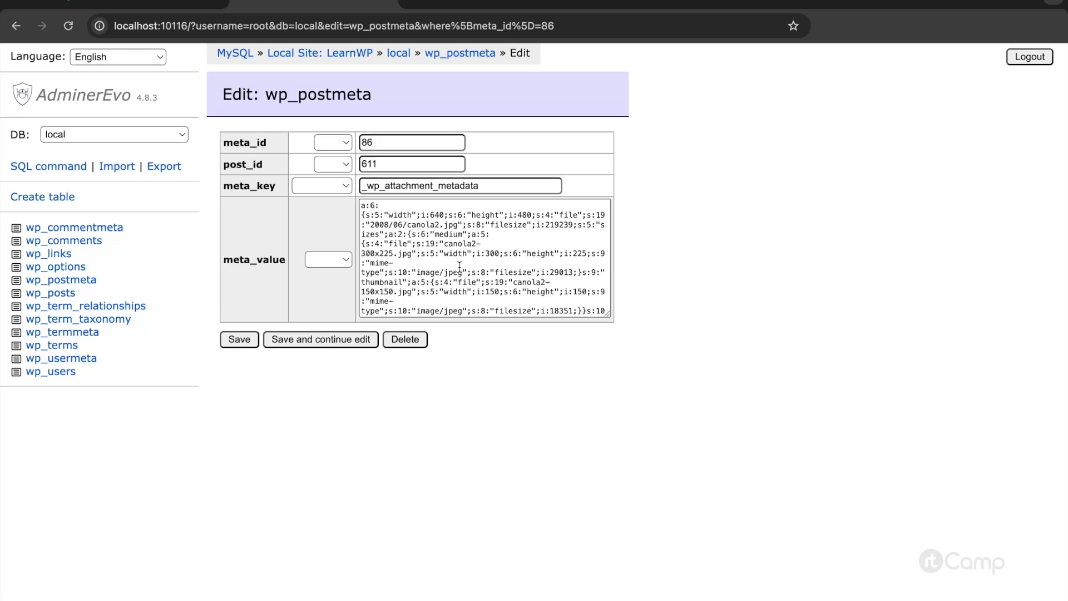
pyautogui.scroll(-3, 459, 266)
# - Go back to the wp_postmeta rows, select the _wp_attachment_image_alt row of post_id 611 and highlight its _wp_attached_file key
pyautogui.hotkey('alt', 'Left')
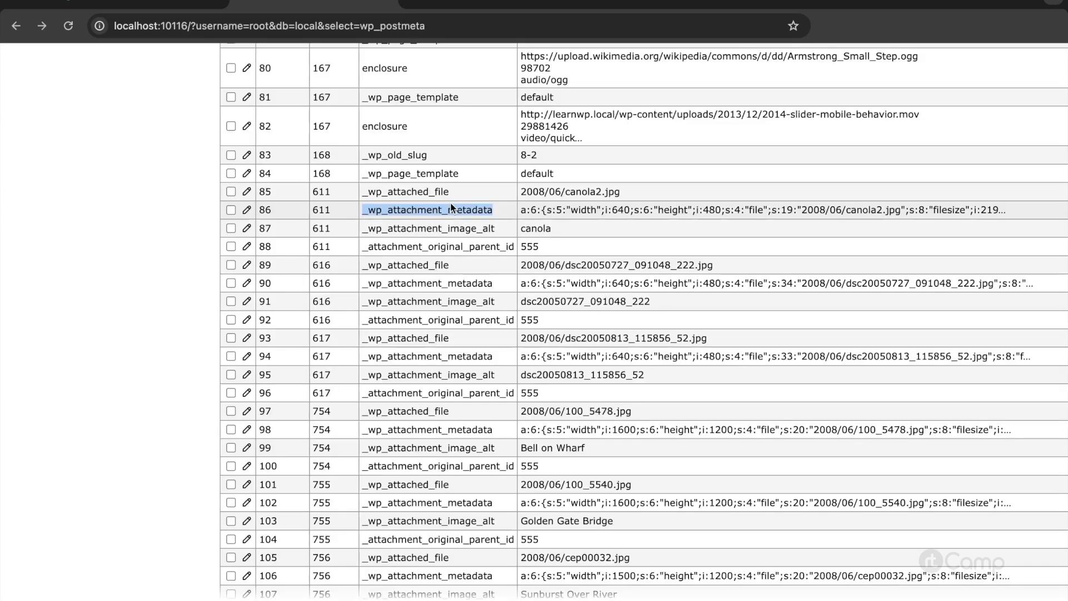
pyautogui.click(429, 225)
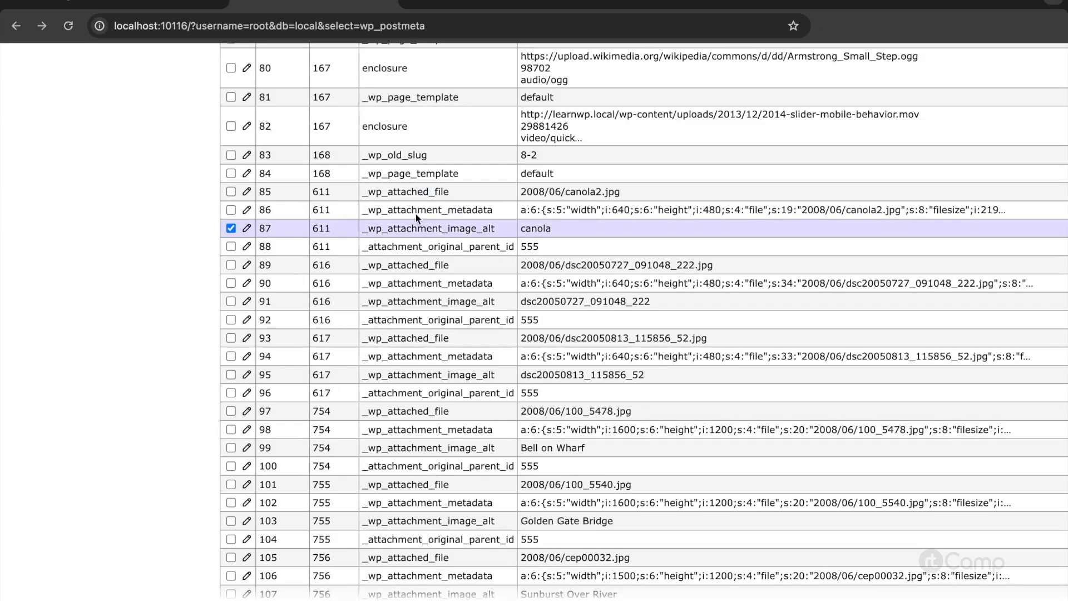
pyautogui.doubleClick(407, 193)
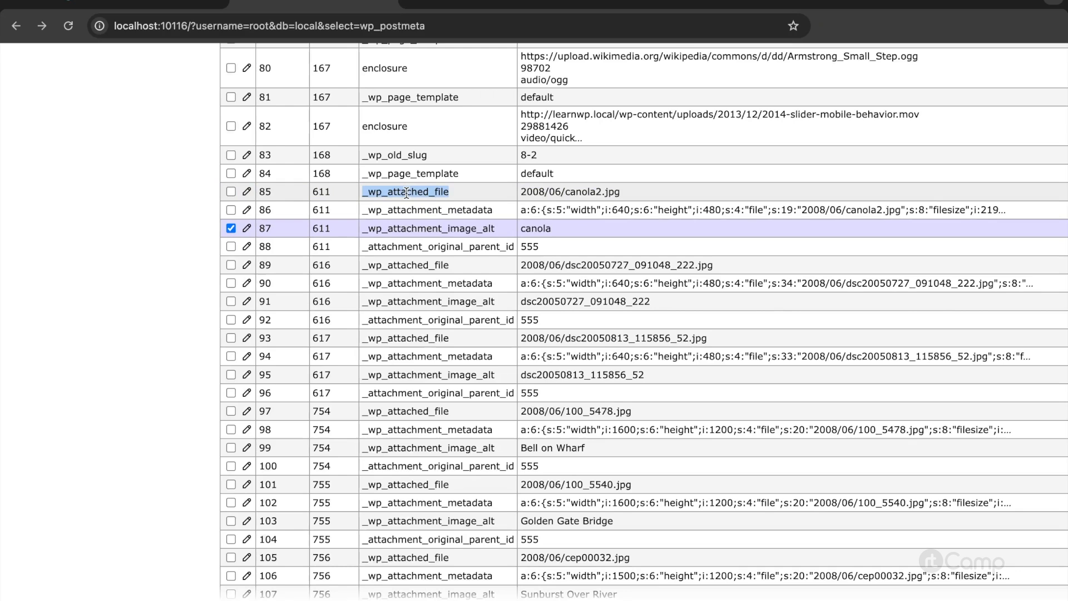